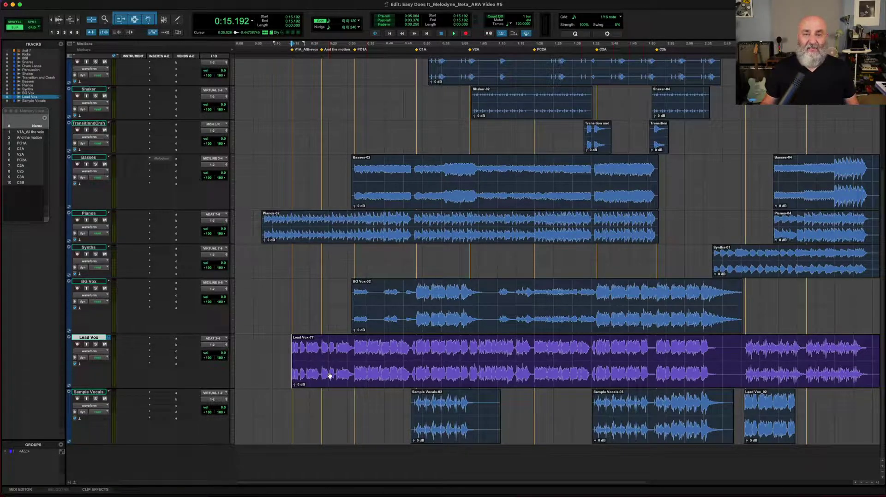
Apply Melodyne Edit to the Lead Vox clip so its Bb Minor notes appear below
right_click(330, 376)
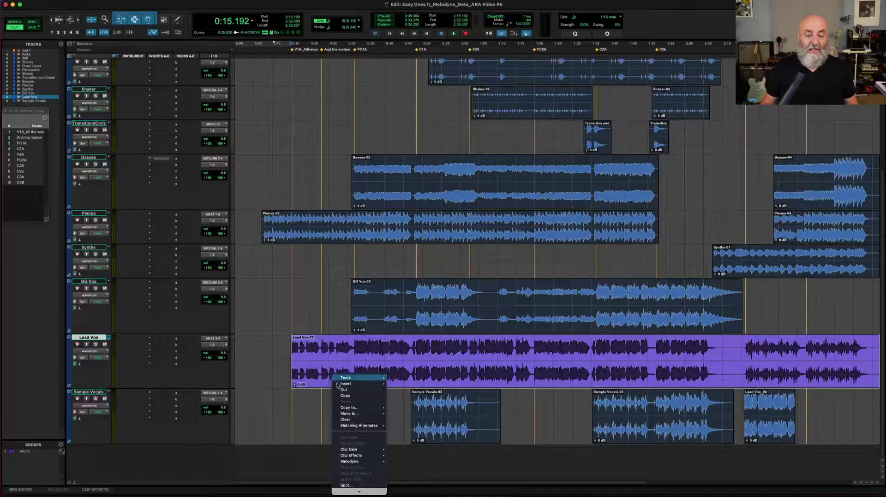
mouse_move(360, 463)
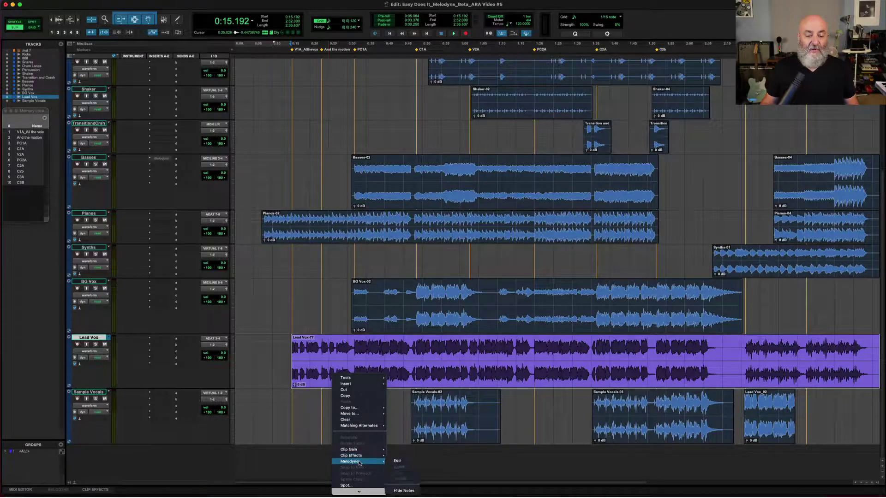
click(396, 461)
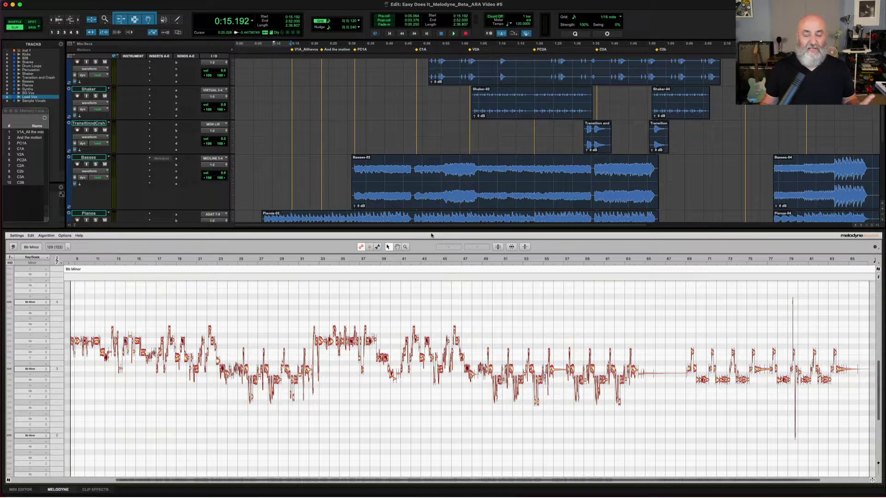
scroll(439, 185, down, 6)
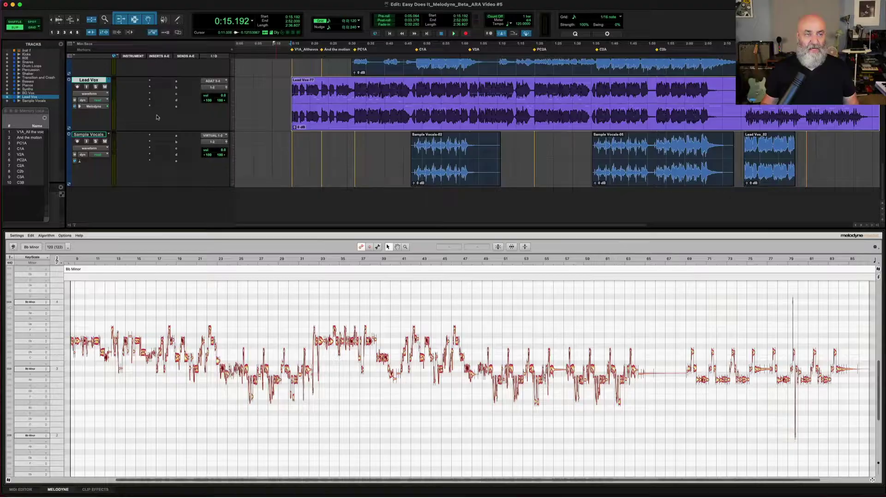
click(110, 82)
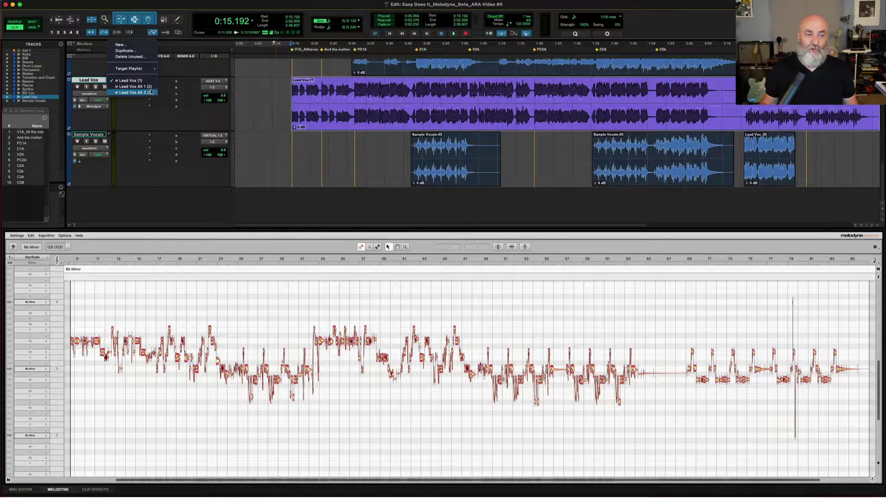
Switch the Lead Vox track to playlists view, showing the Alt 2 and Alt 1 lanes beneath
click(181, 72)
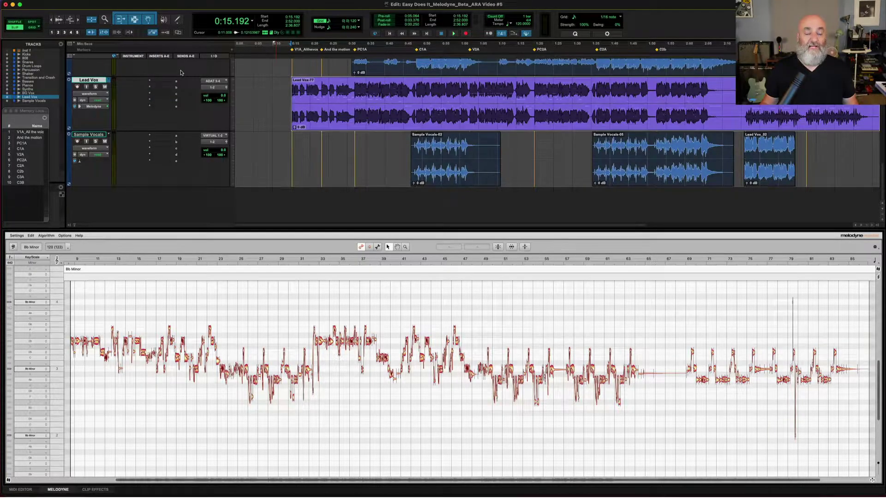
click(105, 94)
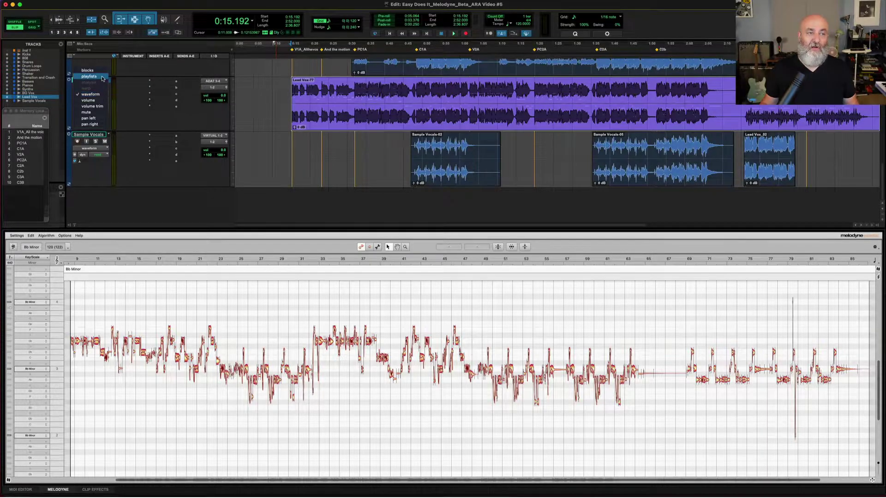
click(90, 76)
scroll(254, 125, down, 1)
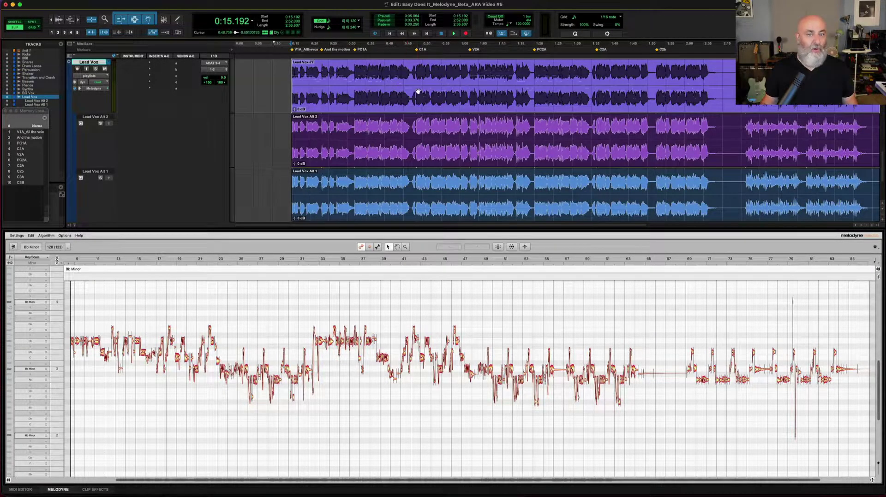
right_click(431, 149)
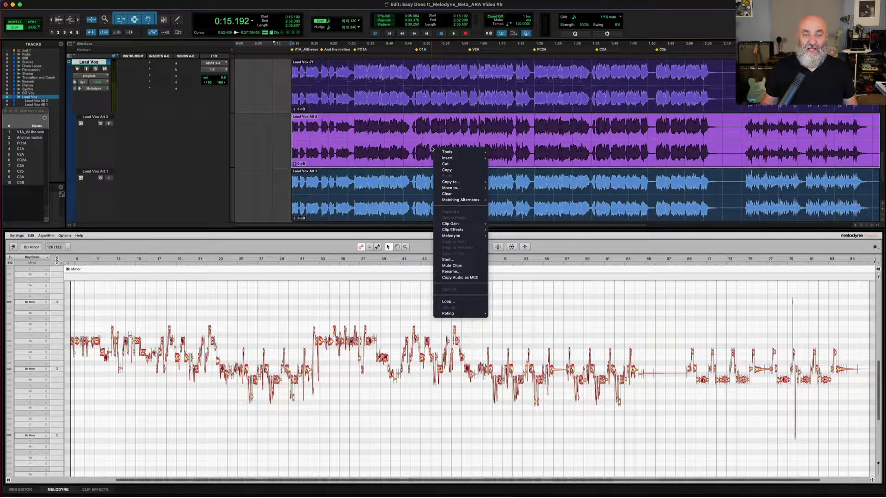
mouse_move(461, 236)
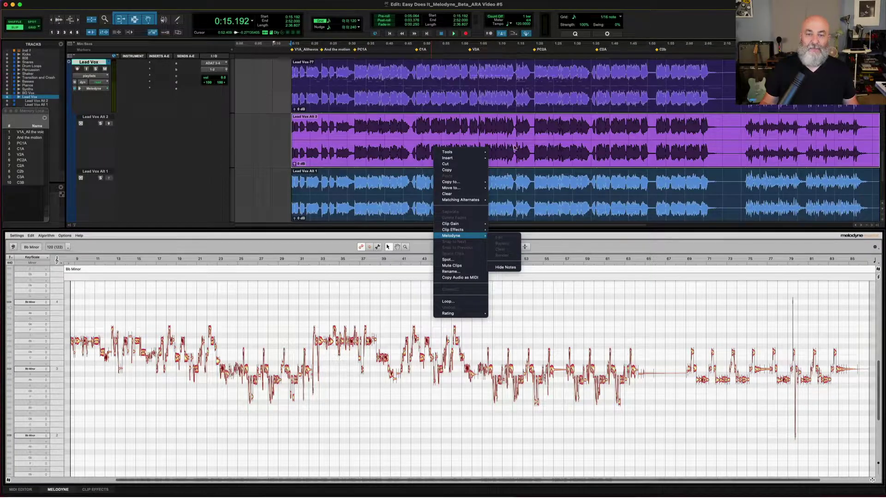
click(514, 148)
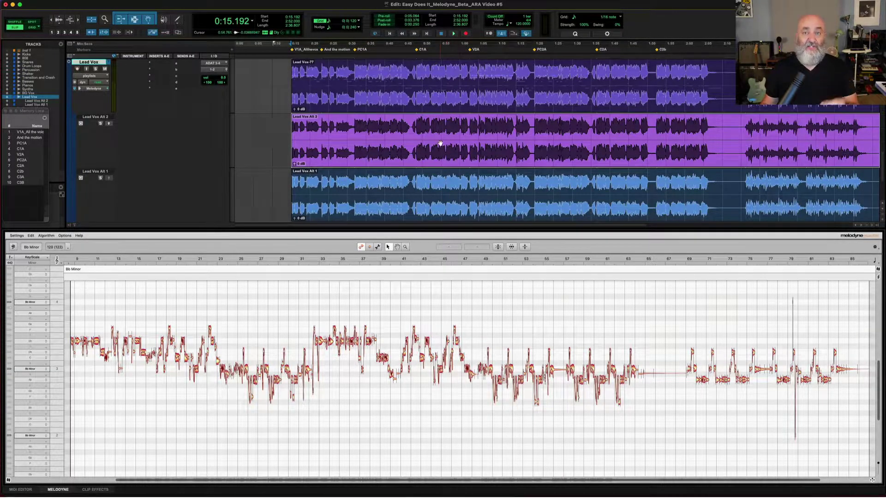
click(100, 124)
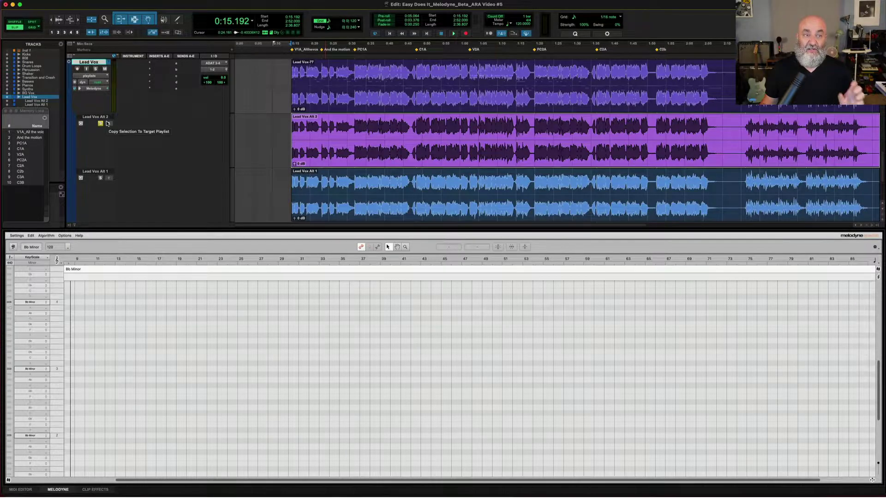
right_click(350, 155)
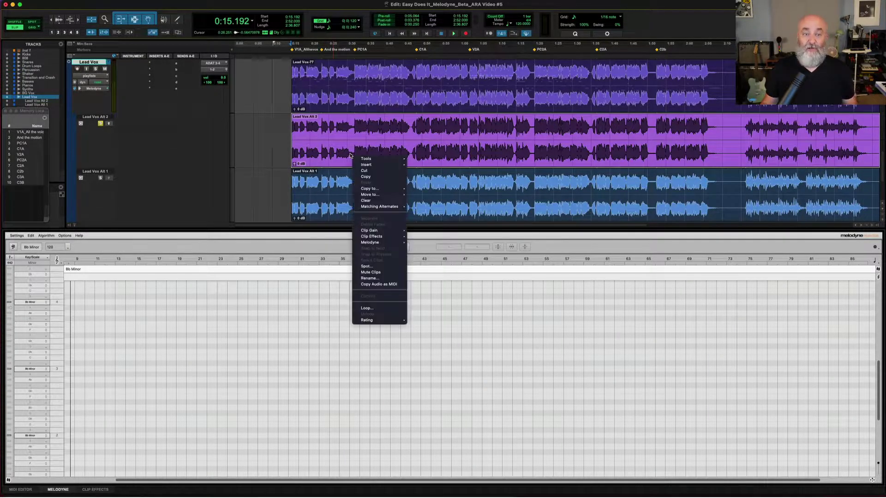
mouse_move(379, 243)
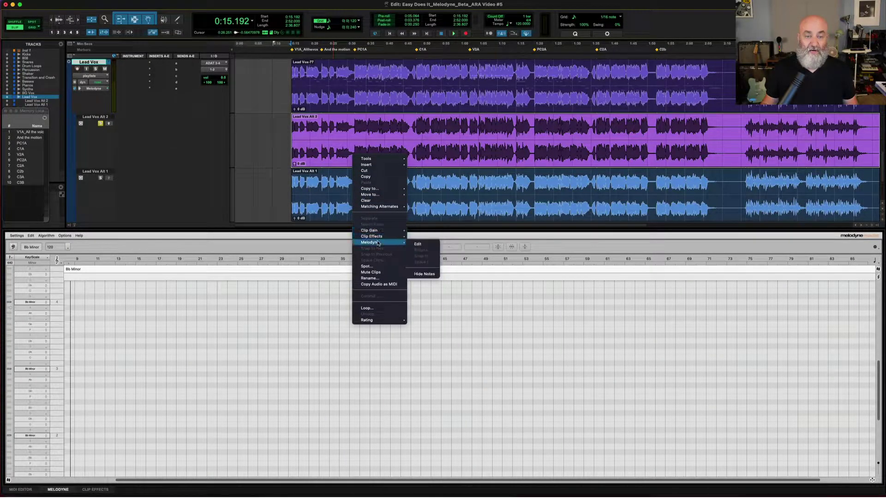
click(415, 245)
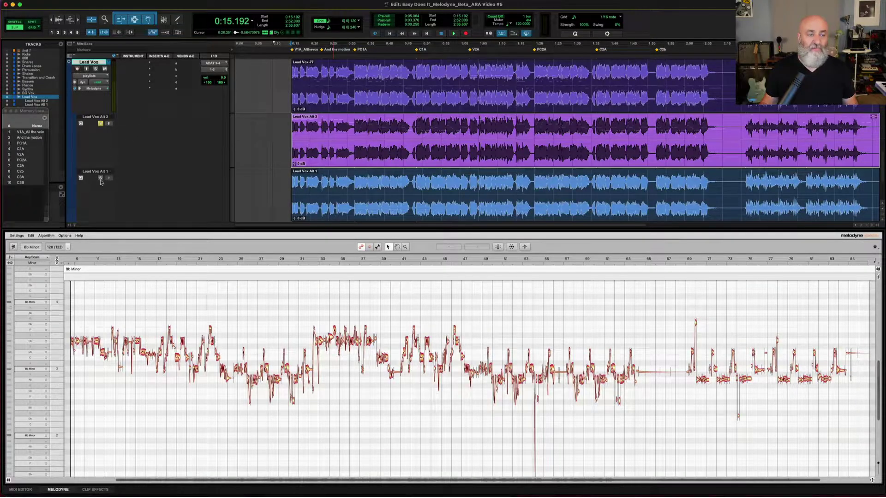
click(100, 178)
right_click(321, 208)
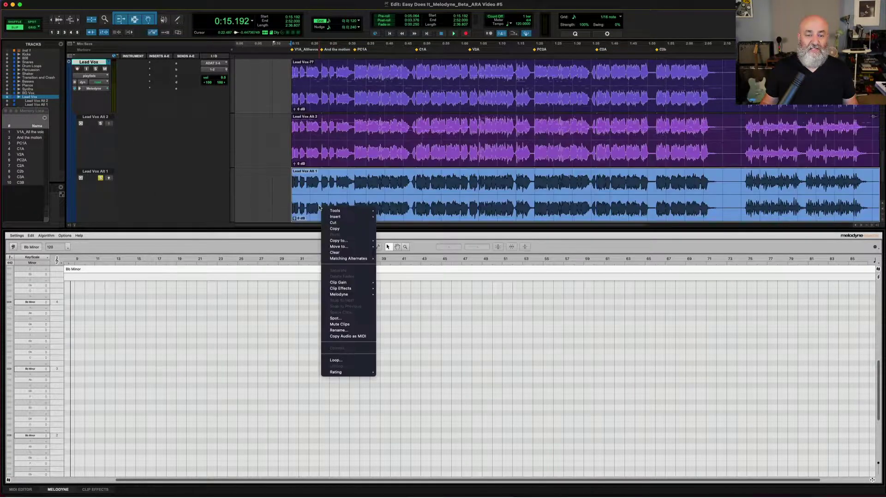
mouse_move(349, 295)
click(393, 299)
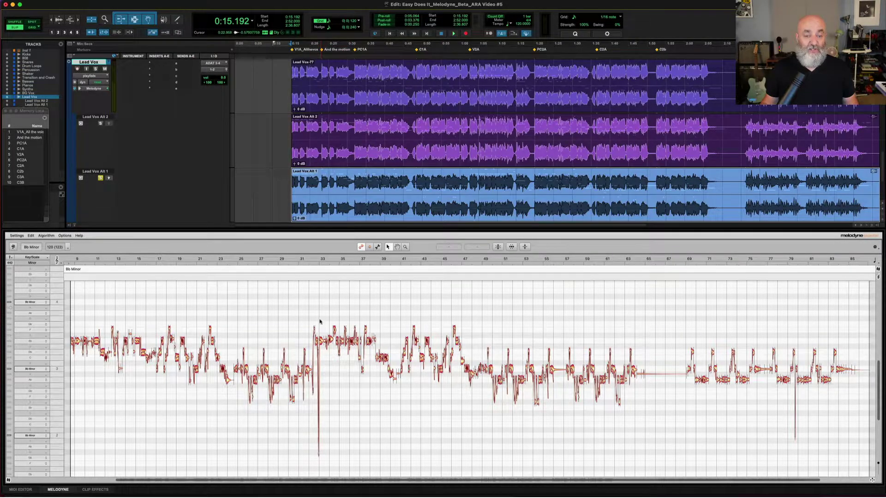
click(101, 124)
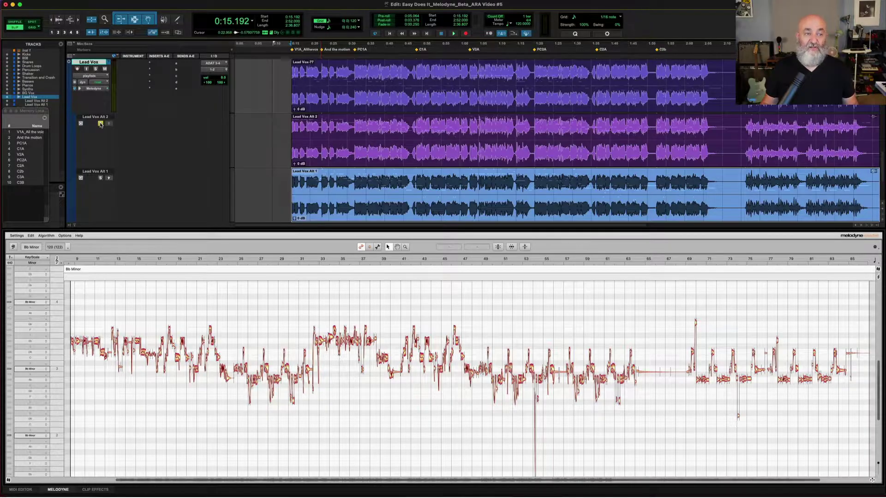
click(101, 124)
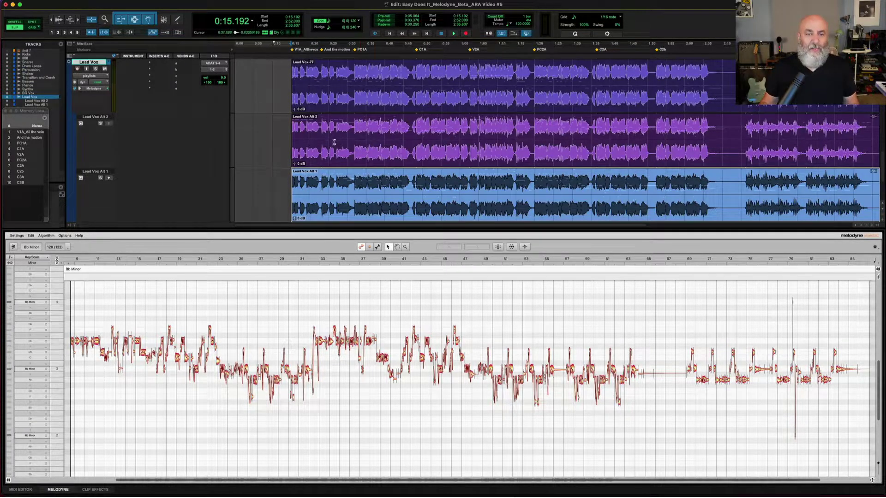
Comp three phrases onto main Lead Vox: Alt 2 opening, Alt 1 next, then Alt 2's C1A chorus
drag(321, 129, 354, 143)
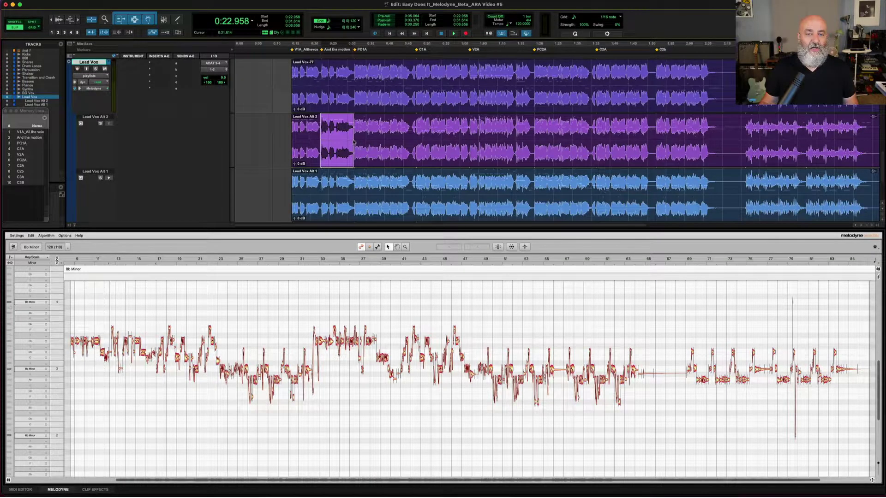
click(109, 124)
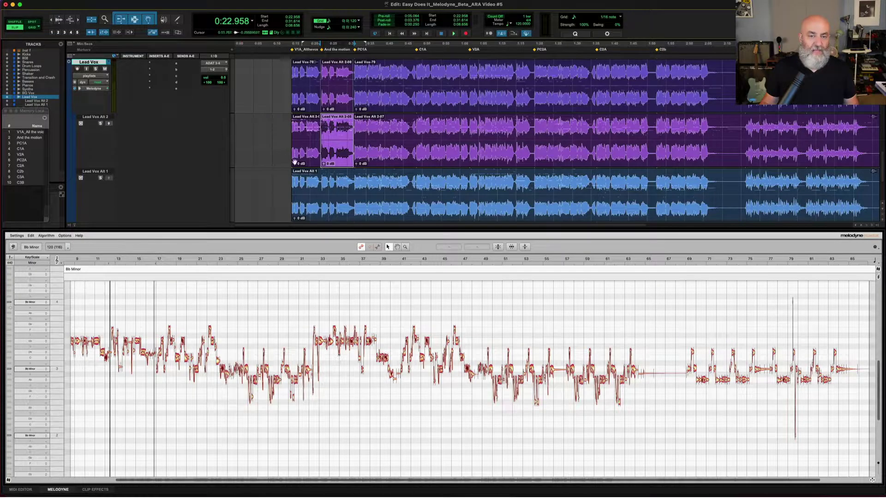
drag(354, 181, 411, 196)
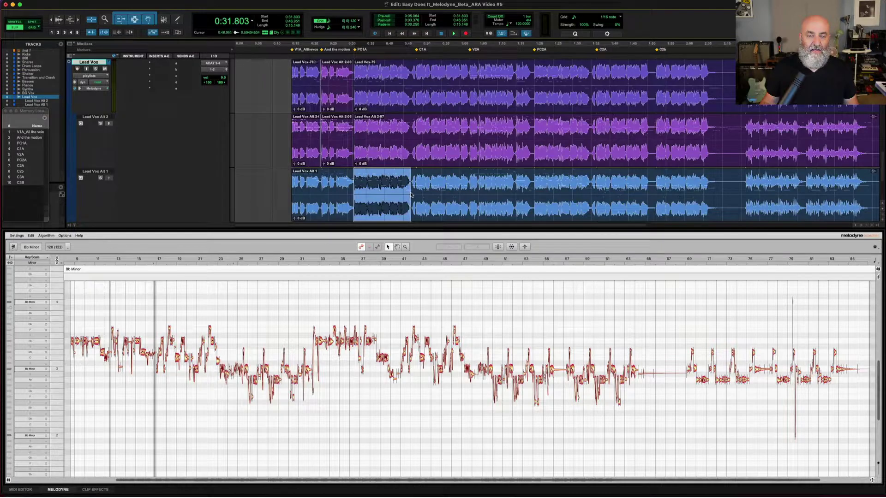
key(super+e)
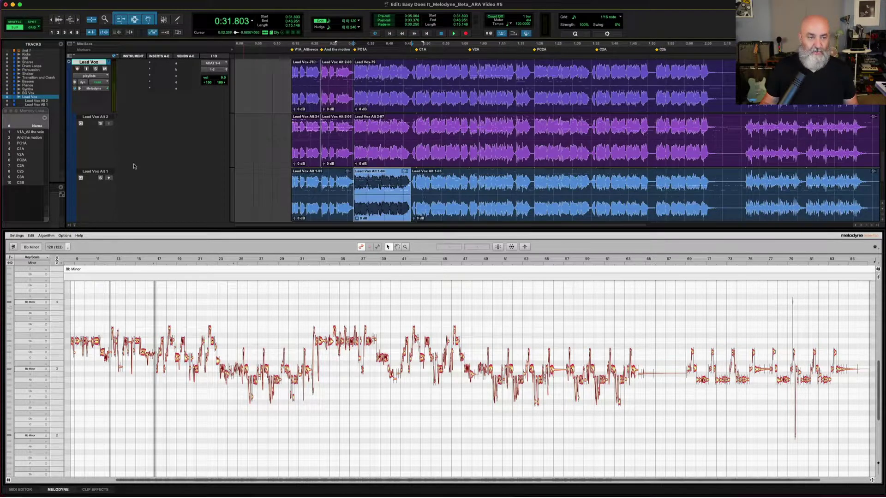
click(109, 178)
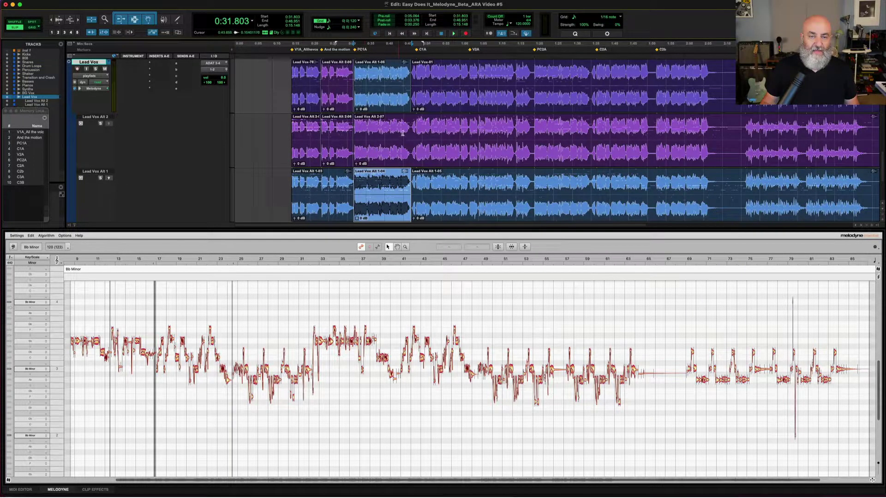
drag(410, 125, 534, 134)
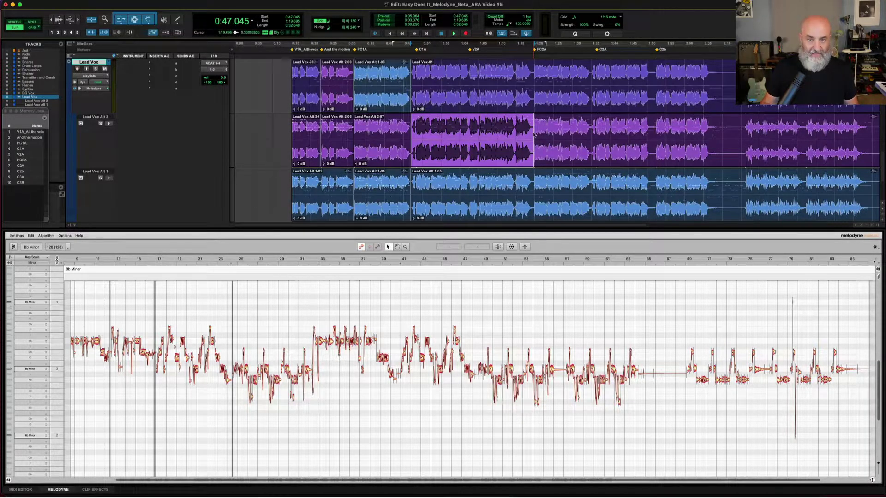
key(super+e)
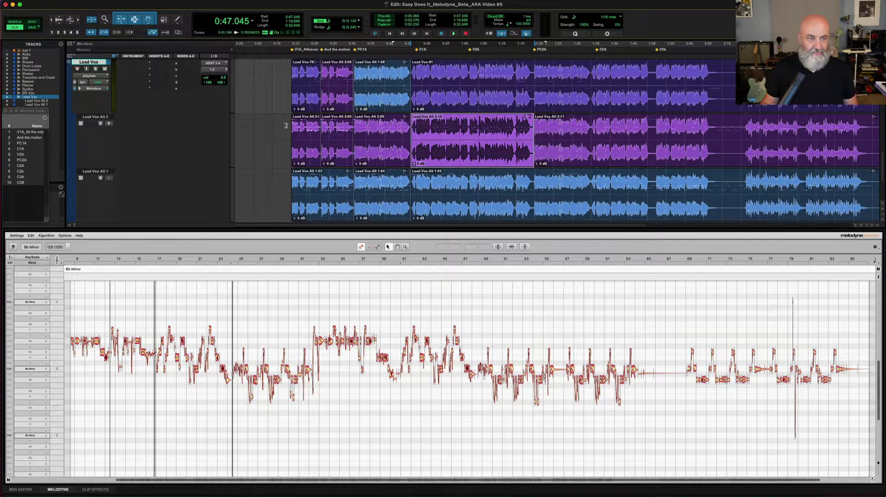
click(110, 124)
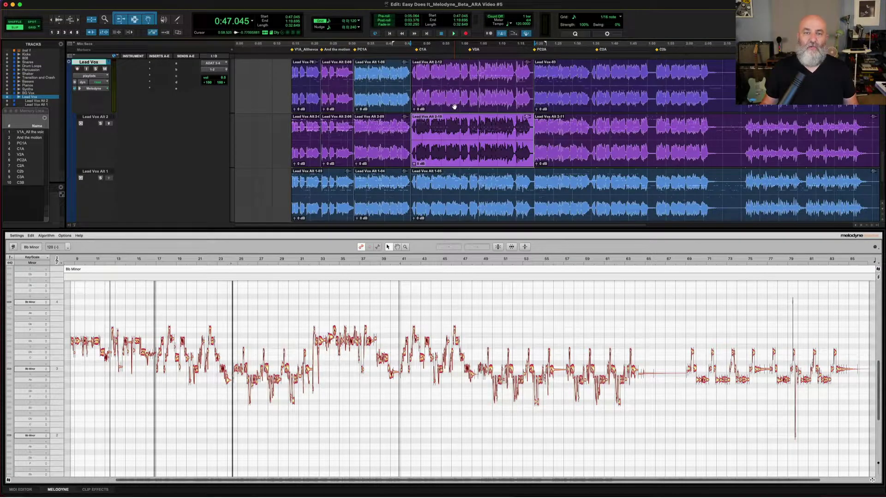
Compare the Lead Vox Alt 2-12, Alt 2-09 and Alt 2-10 clips' notes in Melodyne
click(510, 95)
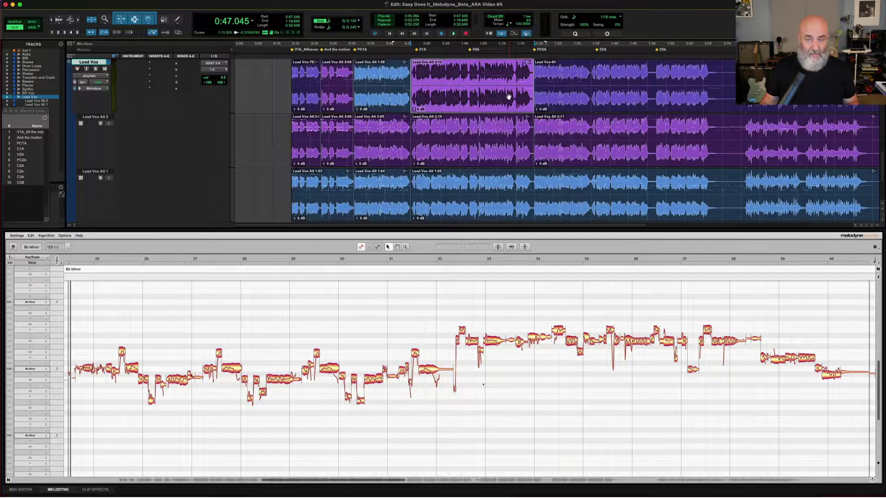
click(384, 163)
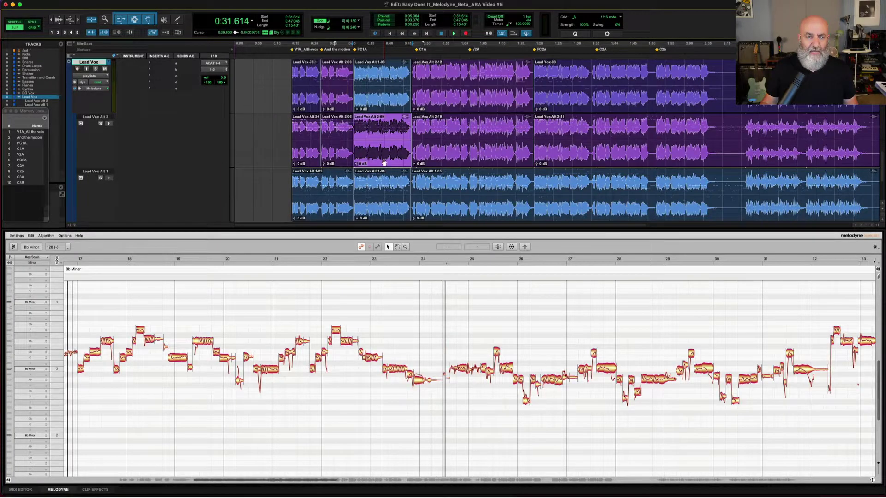
click(482, 162)
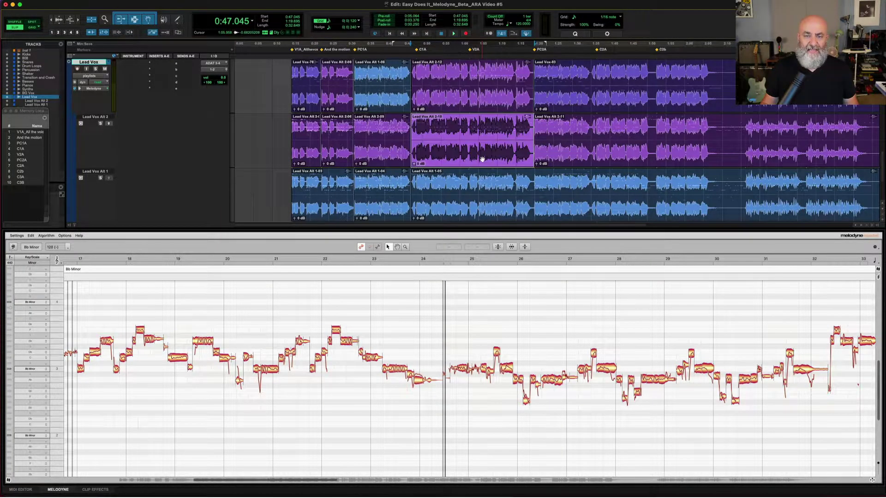
click(390, 158)
click(438, 159)
click(378, 158)
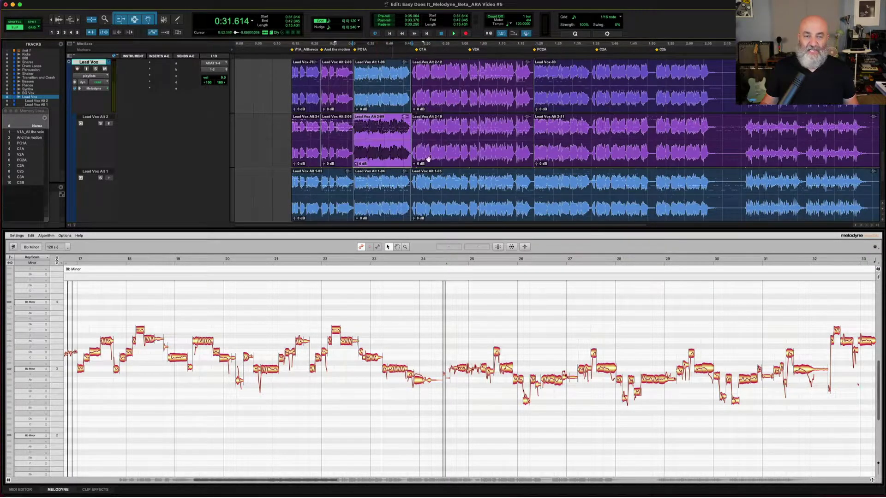
Audition Alt 2-09 and 2-10 with the Alt 2 lane soloed, then select comped Alt 2-12
click(100, 123)
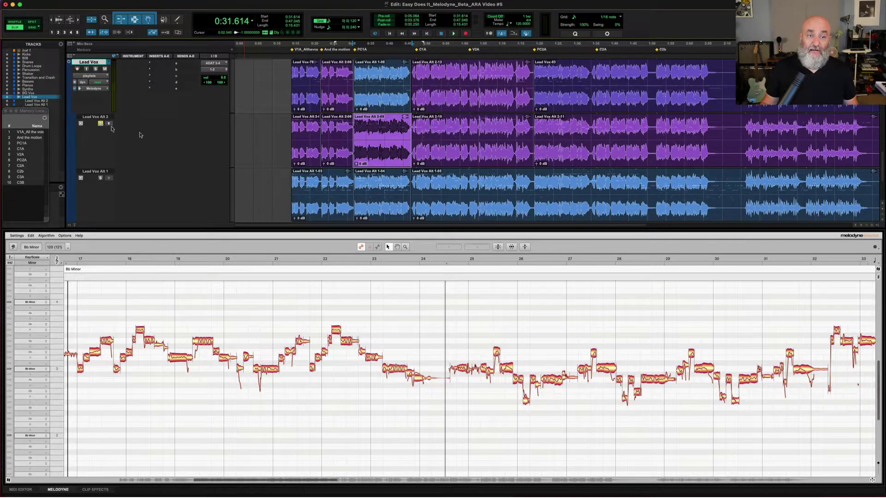
click(478, 158)
click(378, 158)
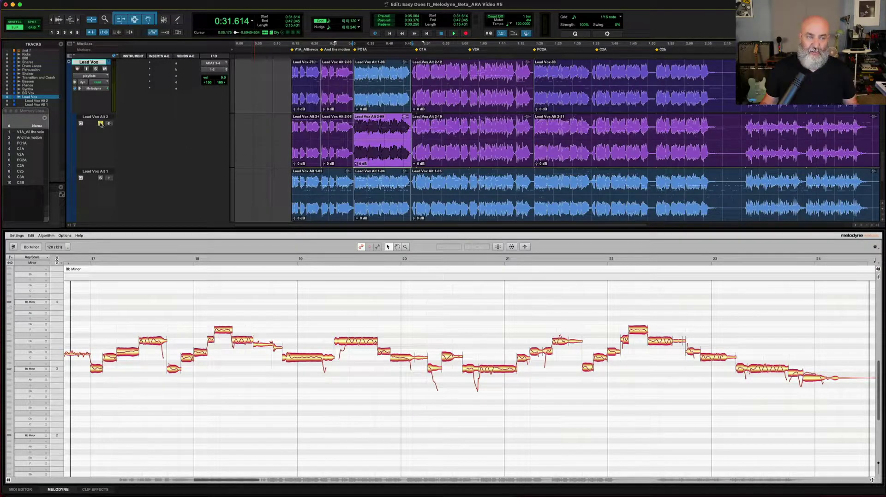
click(100, 123)
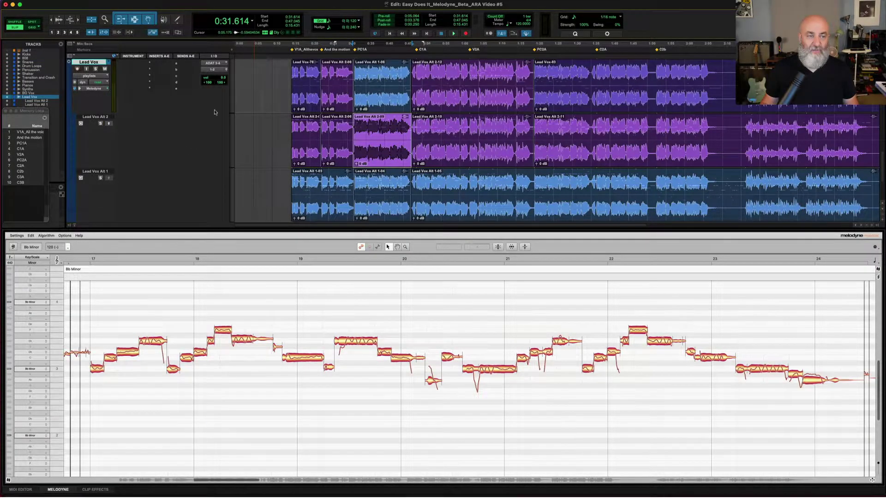
click(435, 102)
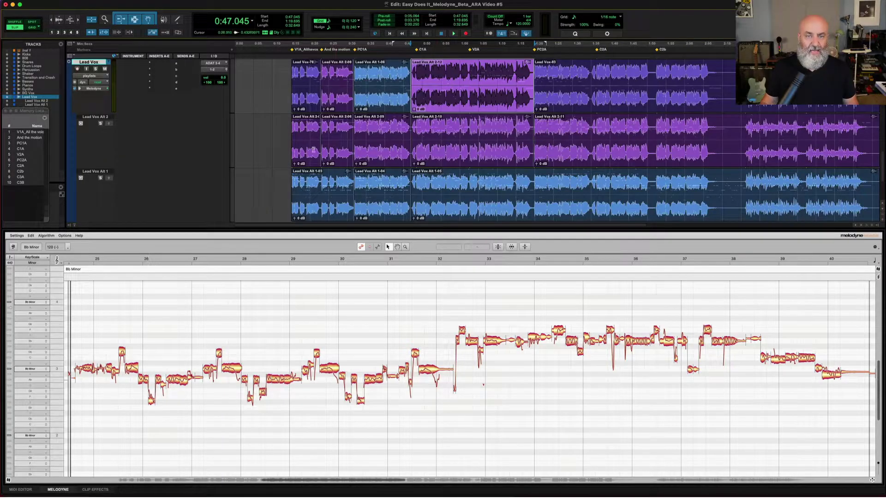
click(65, 235)
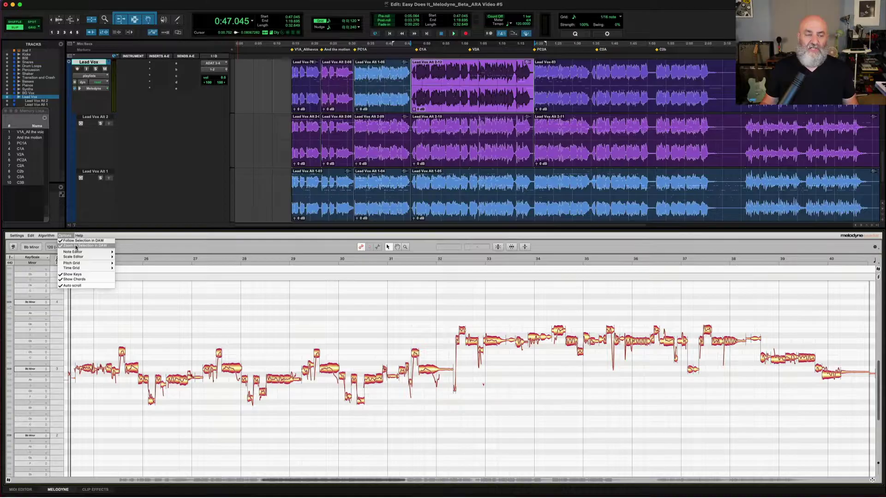
Enable Zoom to Selection in DAW and clip borders, then trim Alt 2-12 to start at 0:46.819
click(77, 246)
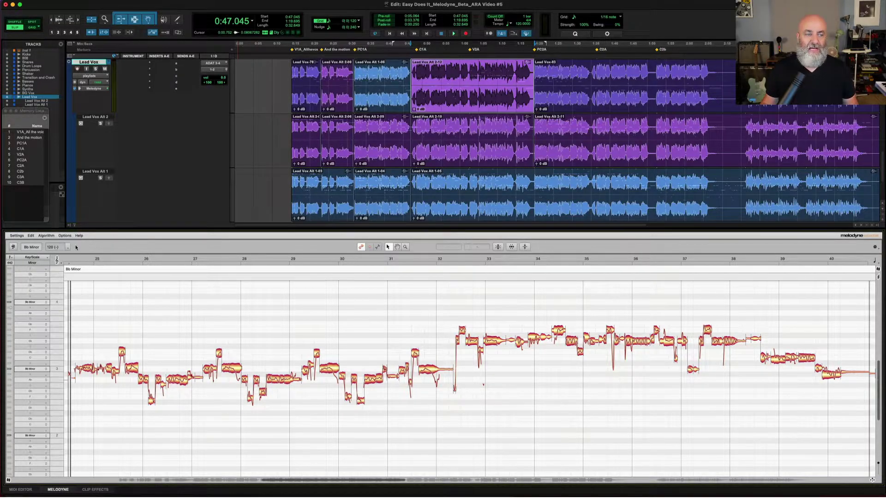
scroll(167, 340, left, 5)
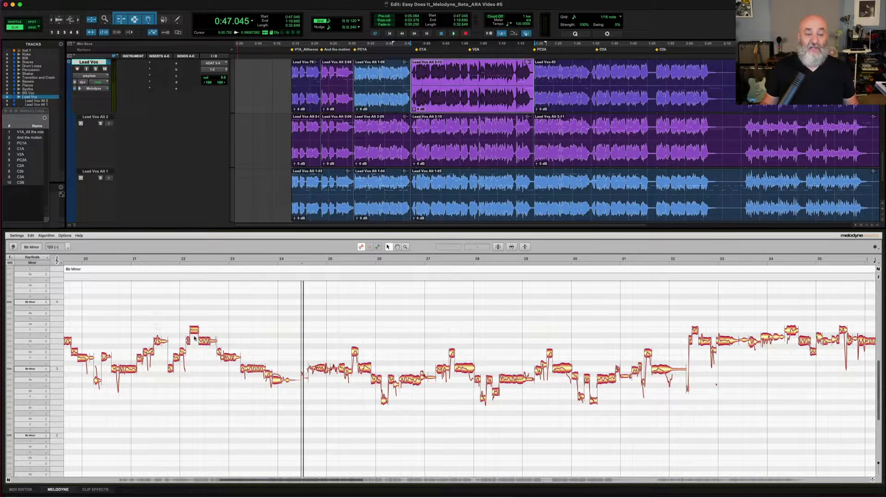
scroll(195, 338, left, 2)
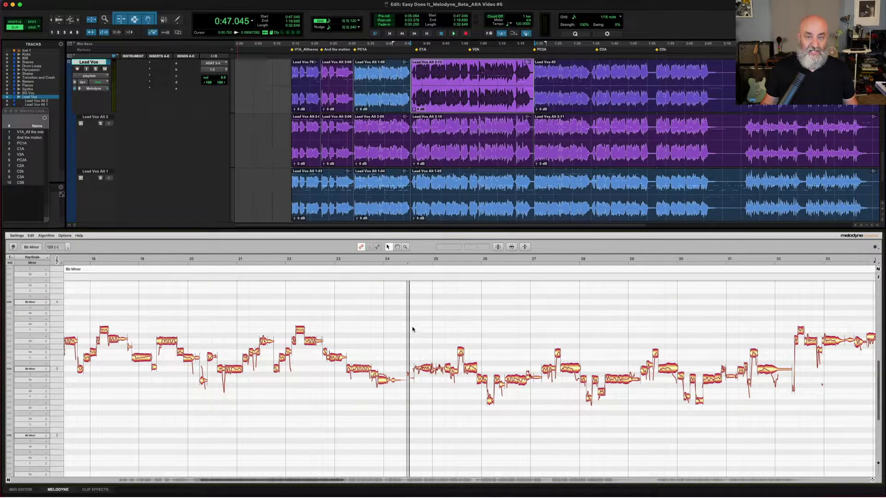
scroll(261, 328, left, 4)
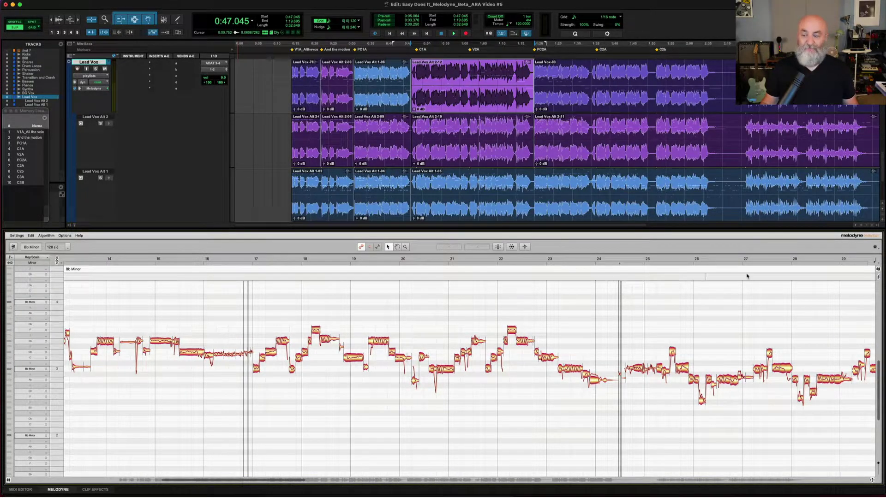
click(874, 246)
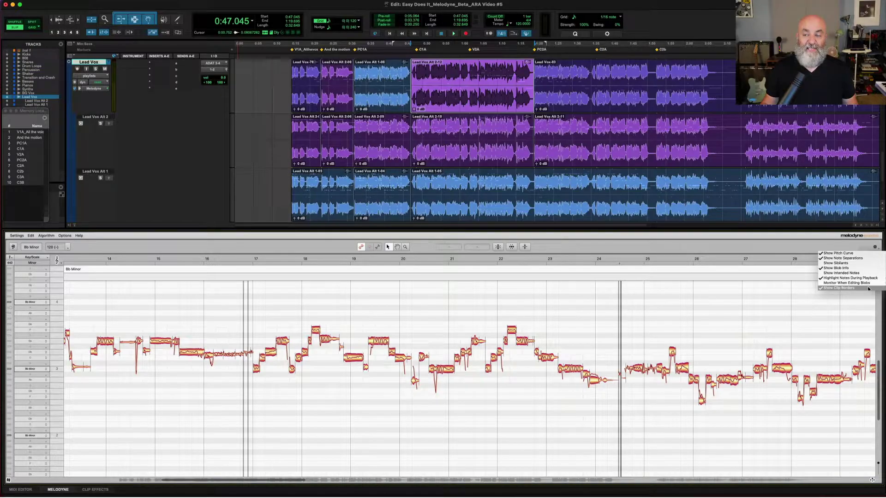
click(869, 288)
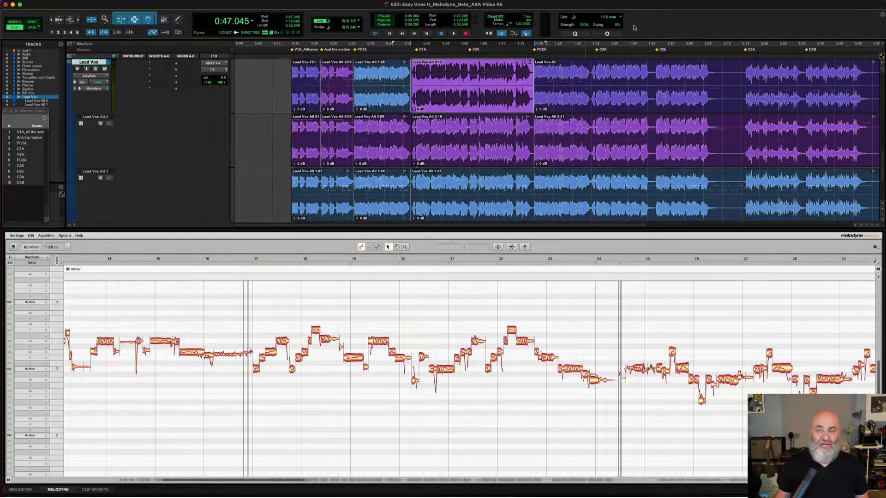
key(super+bracketright)
key(super+bracketright)
key(super+bracketright)
key(super+bracketright)
key(super+bracketright)
key(super+bracketright)
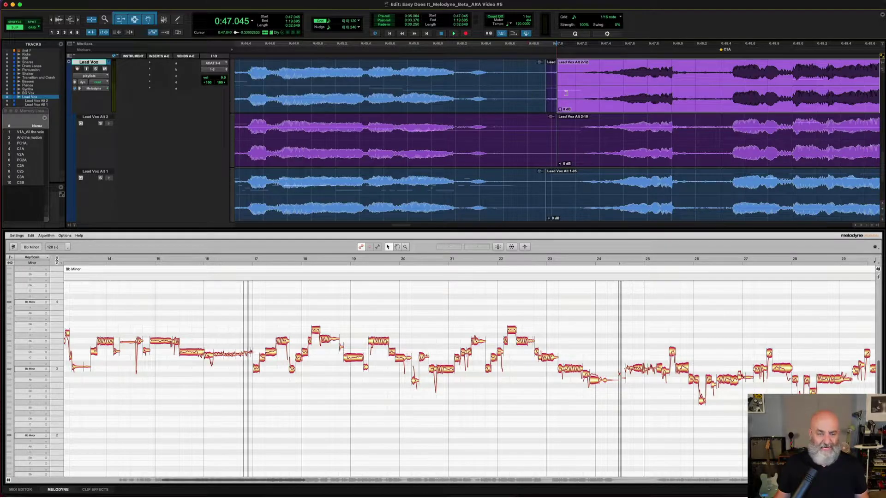
drag(562, 84, 530, 90)
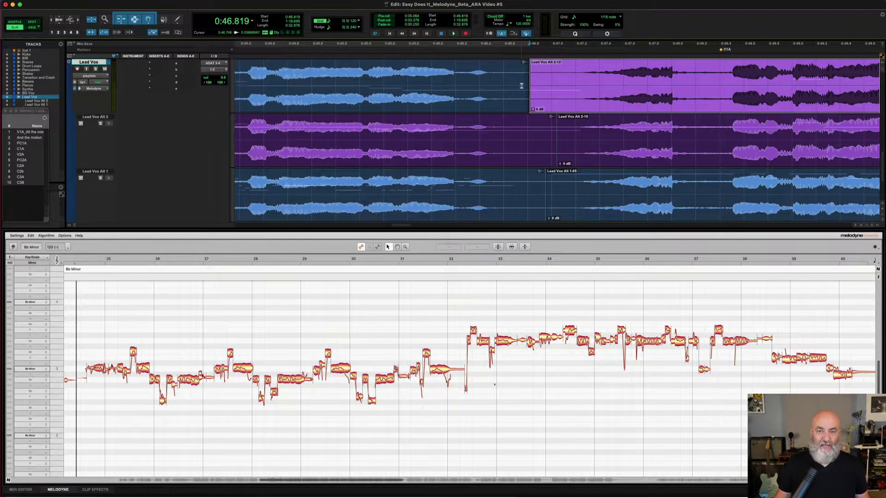
Extend Alt 1-06's end later over Alt 2-12, audition the edit, and zoom out to the session
drag(525, 85, 733, 95)
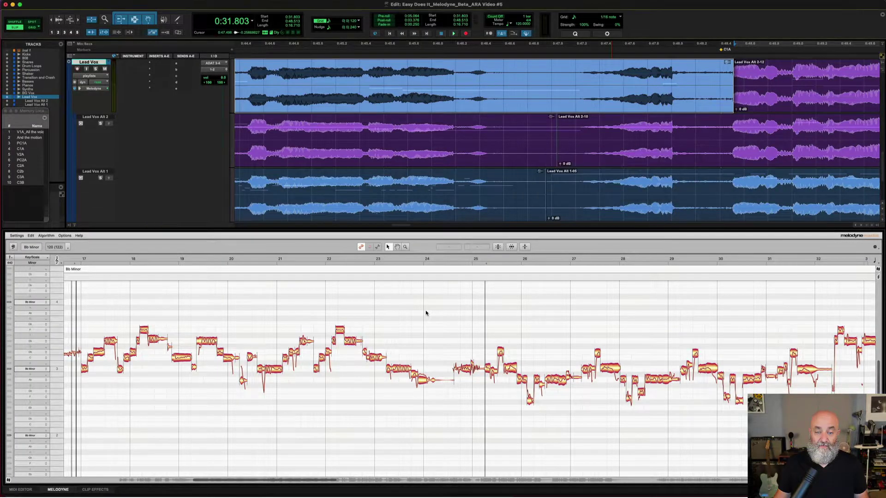
key(space)
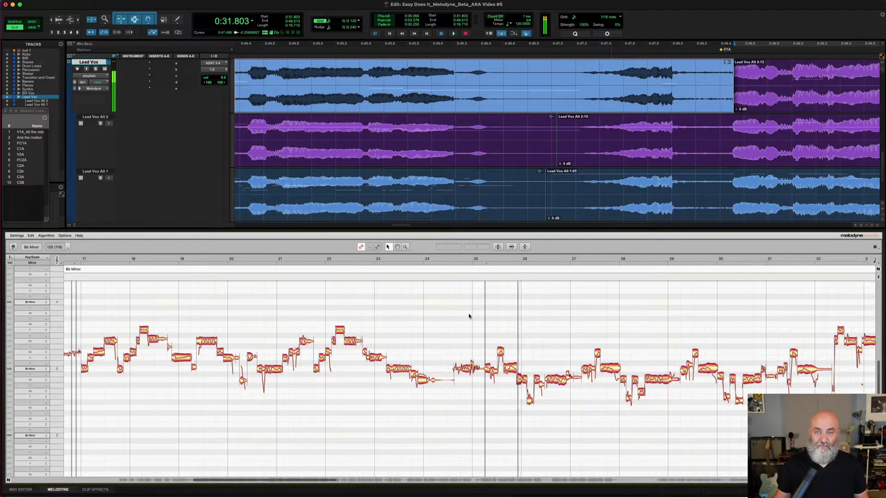
key(space)
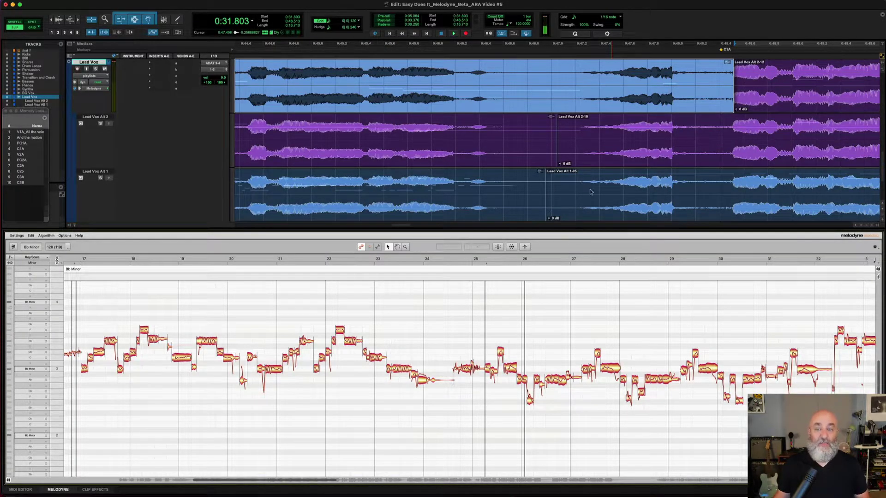
key(alt+a)
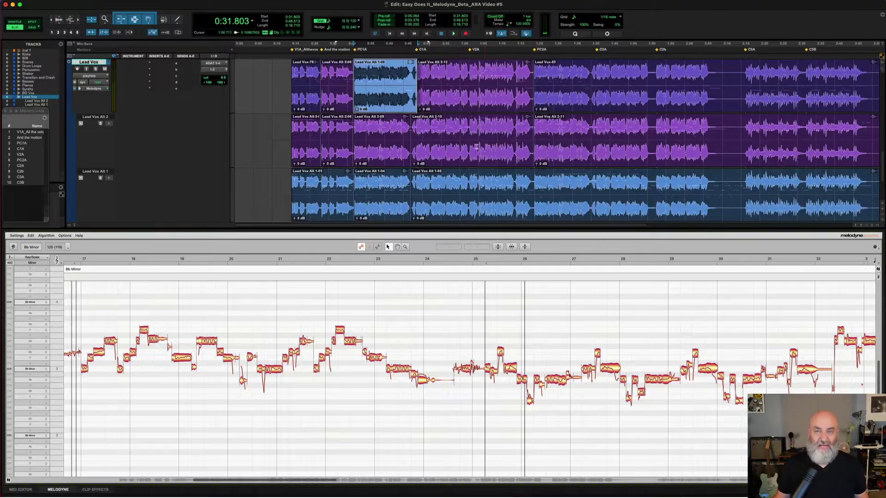
Select the Lead Vox Alt 2-08 section at 'And the motion' and zoom in close on it
click(329, 108)
key(super+])
key(super+])
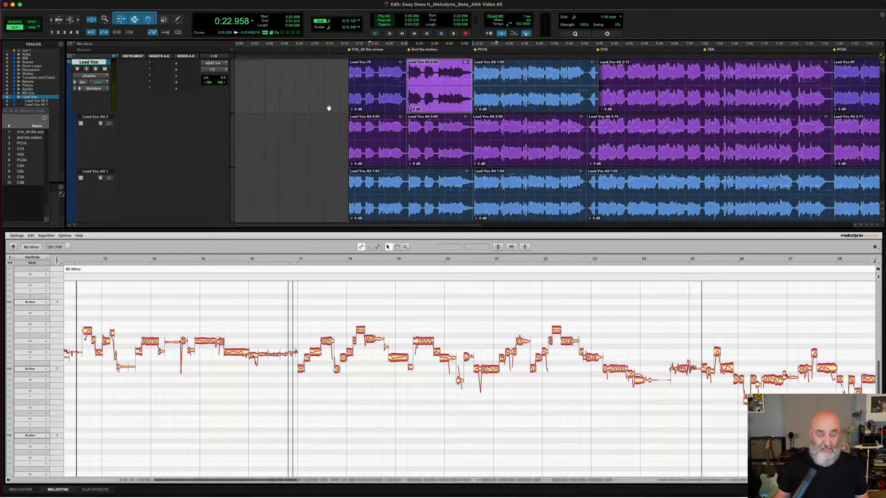
key(super+])
scroll(458, 140, right, 5)
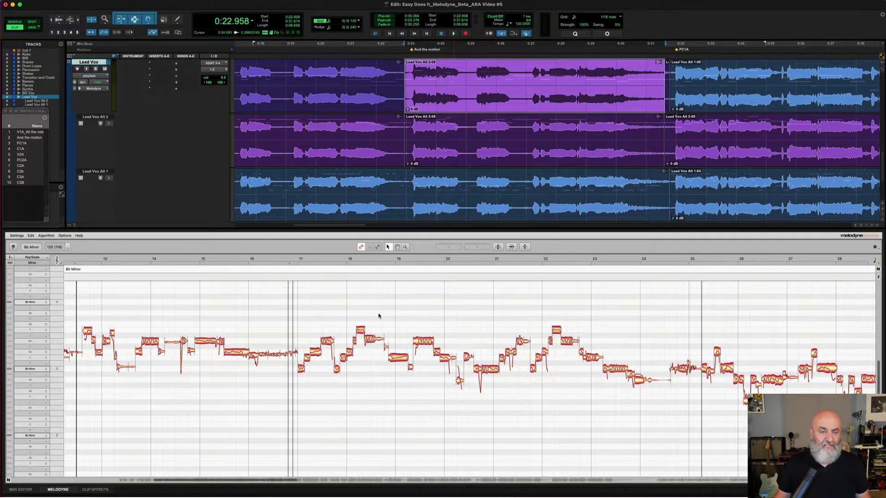
Zoom Melodyne to the DAW selection and raise all the phrase's notes about two semitones
click(60, 236)
click(85, 245)
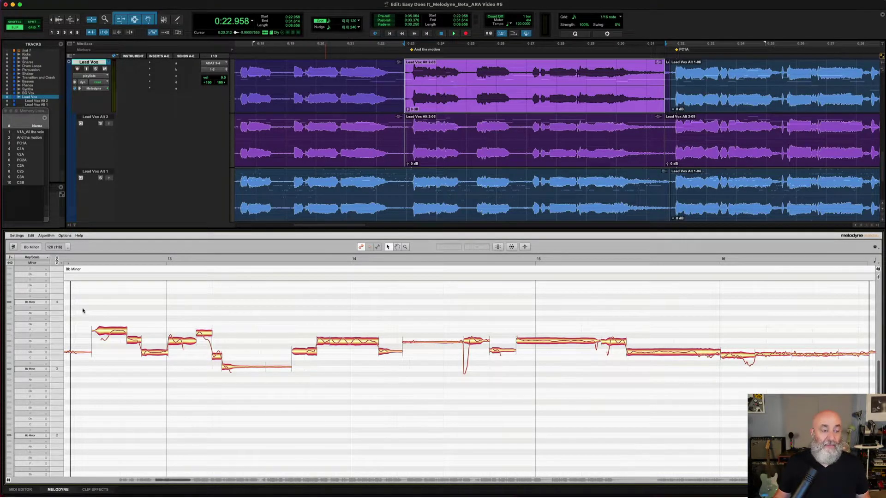
drag(100, 304, 857, 375)
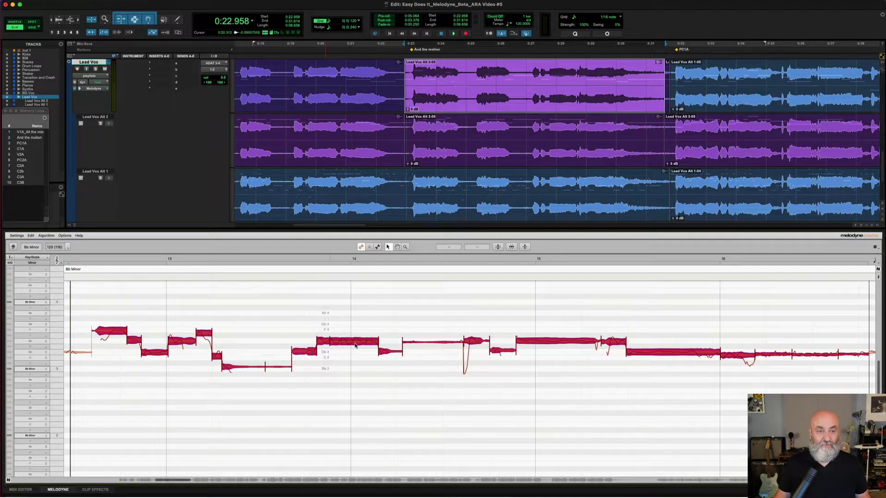
drag(354, 345, 357, 333)
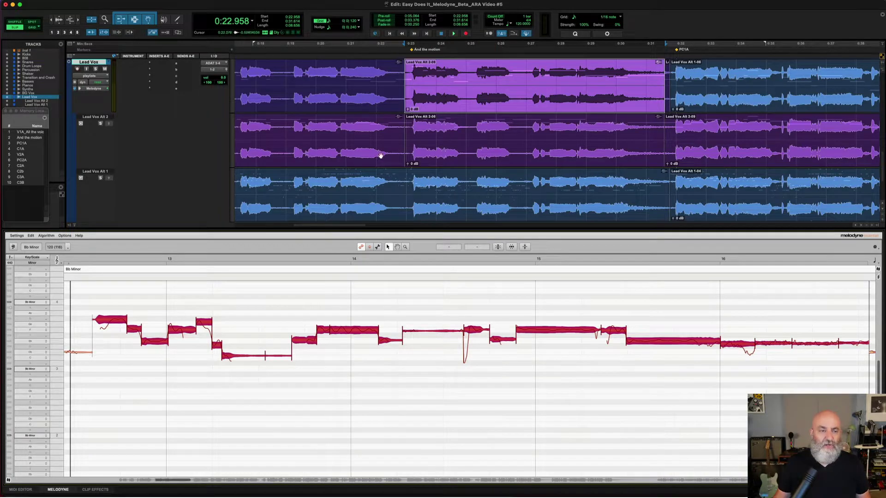
Audition the Alt 1 take of 'And the motion' with the Alt 1 lane soloed
click(440, 155)
key(semicolon)
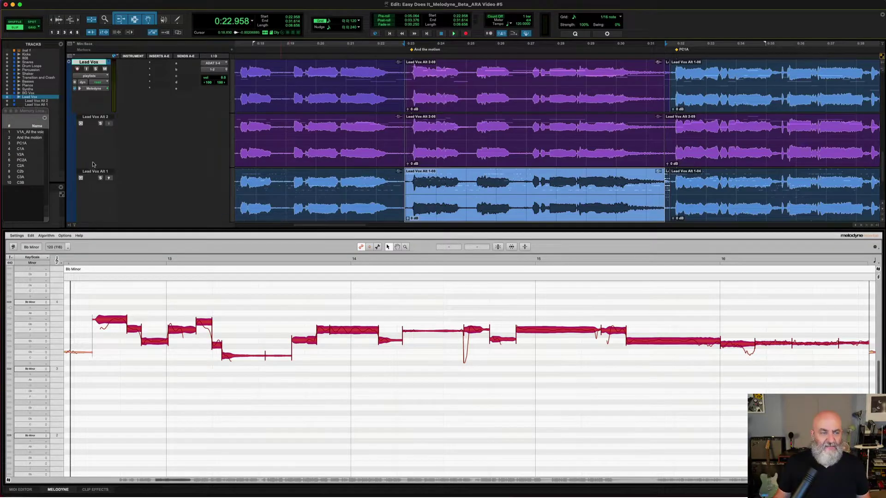
click(100, 178)
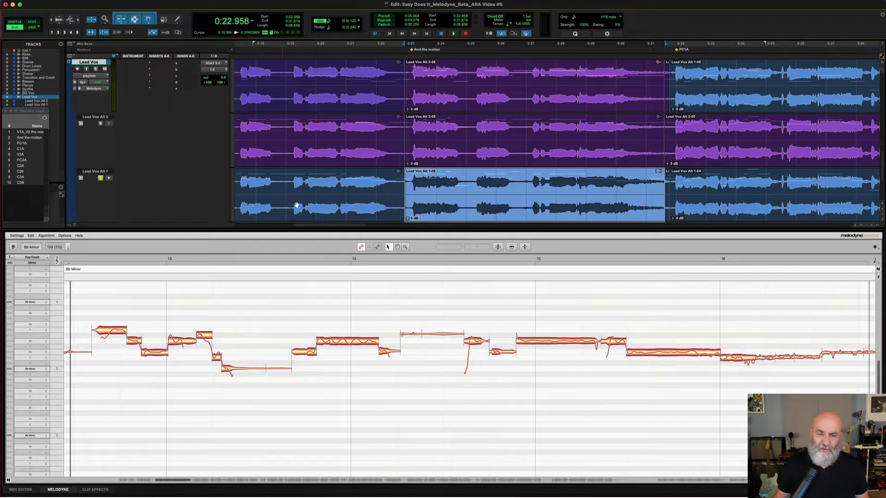
key(space)
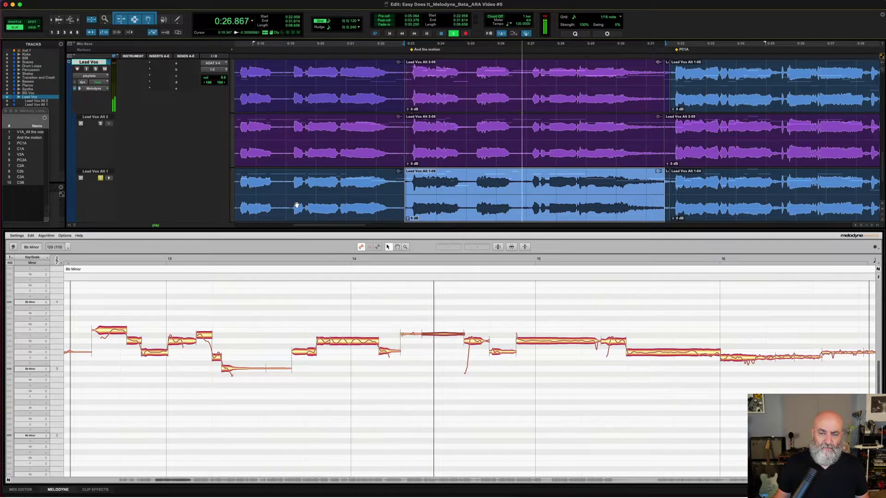
key(space)
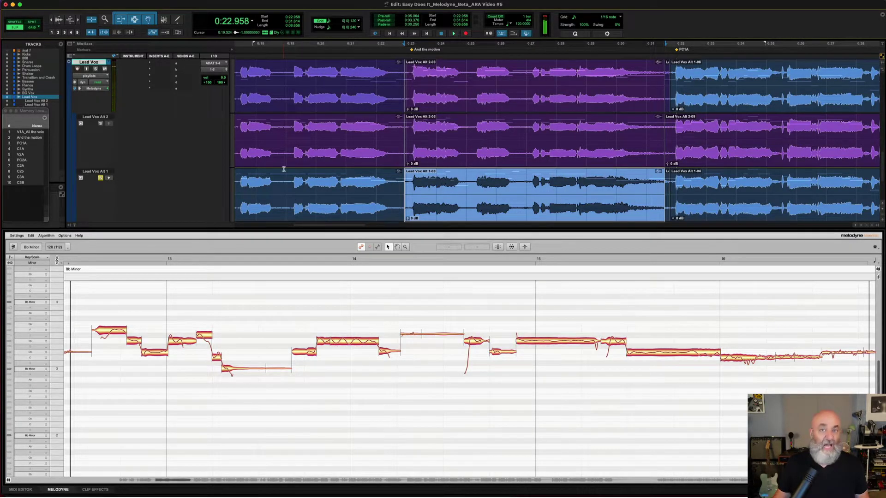
Promote the Alt 1-10 take into the main Lead Vox playlist and play it back
click(109, 180)
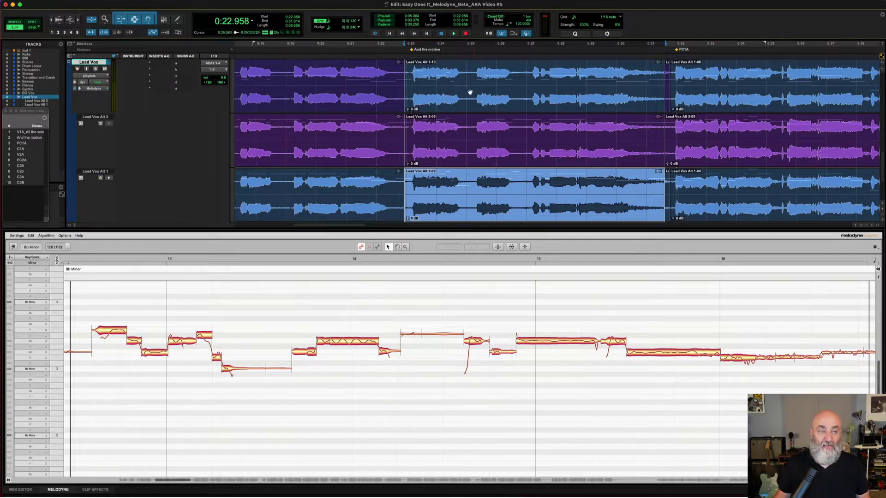
key(space)
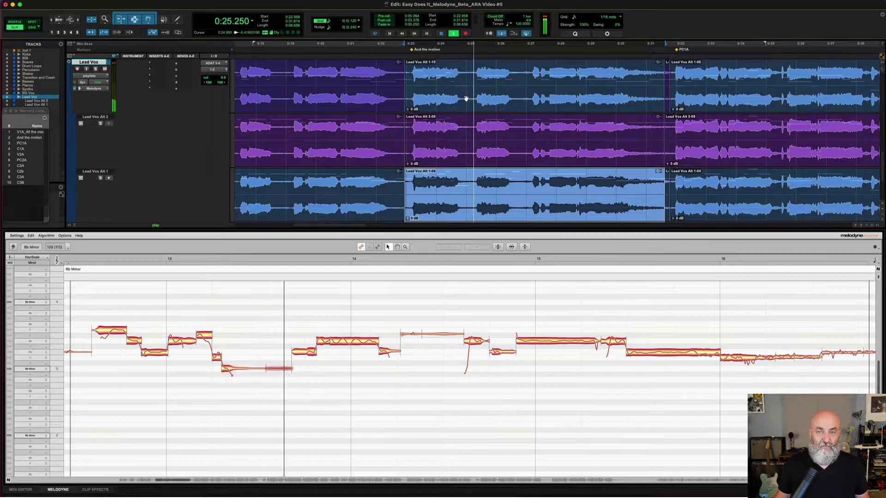
click(466, 98)
key(space)
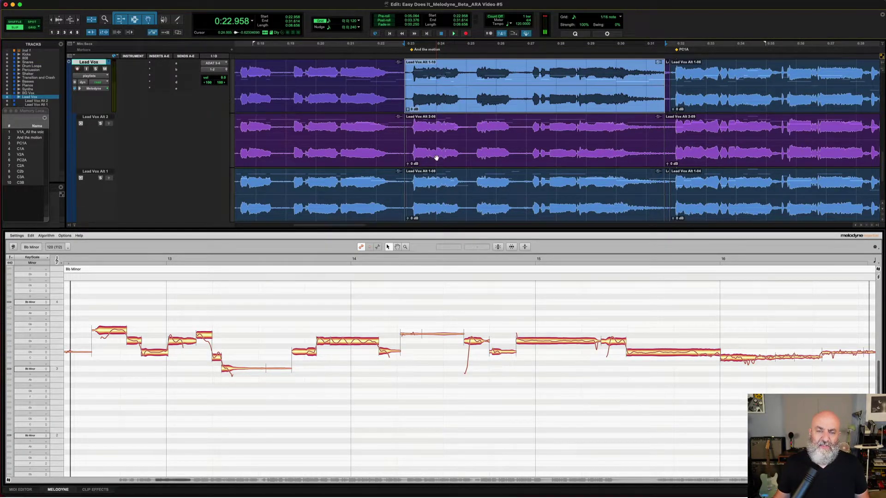
Copy the Alt 2 take of 'And the motion' to main Lead Vox and select its first Melodyne note
click(467, 161)
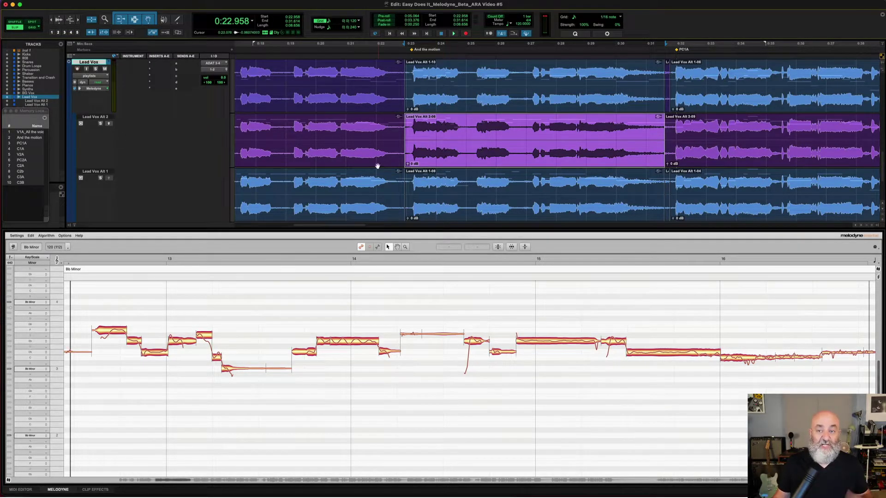
click(109, 124)
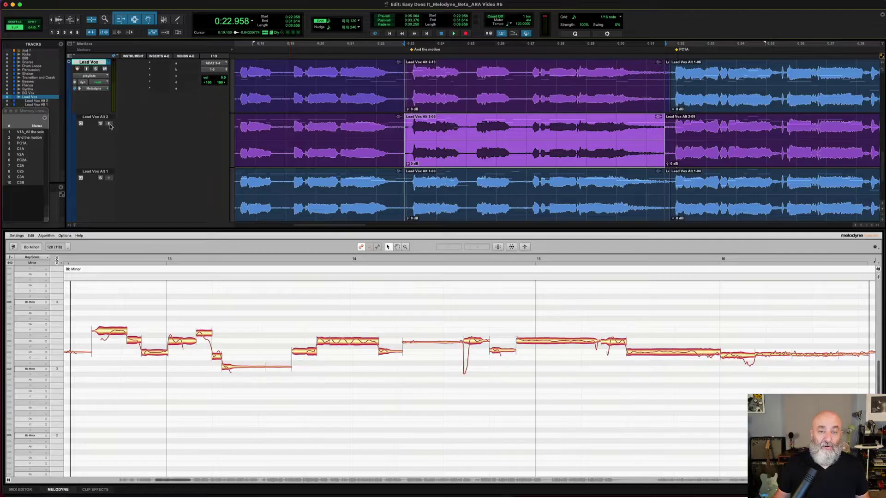
click(470, 106)
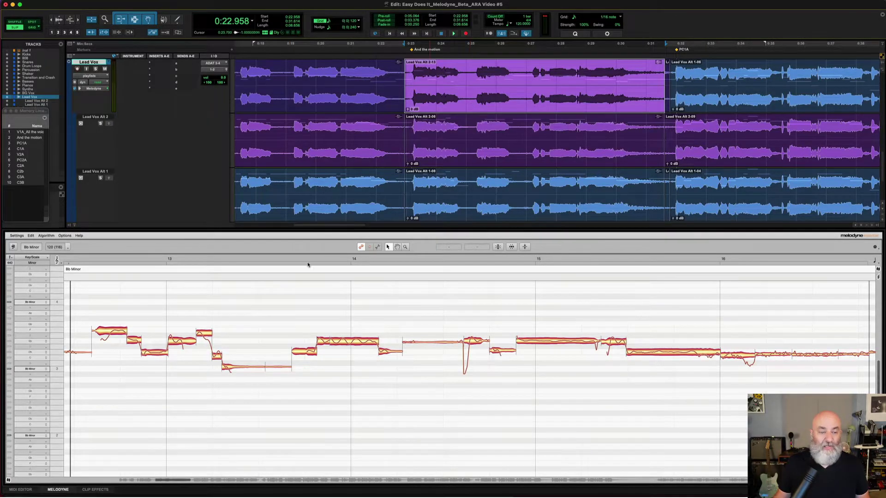
click(106, 333)
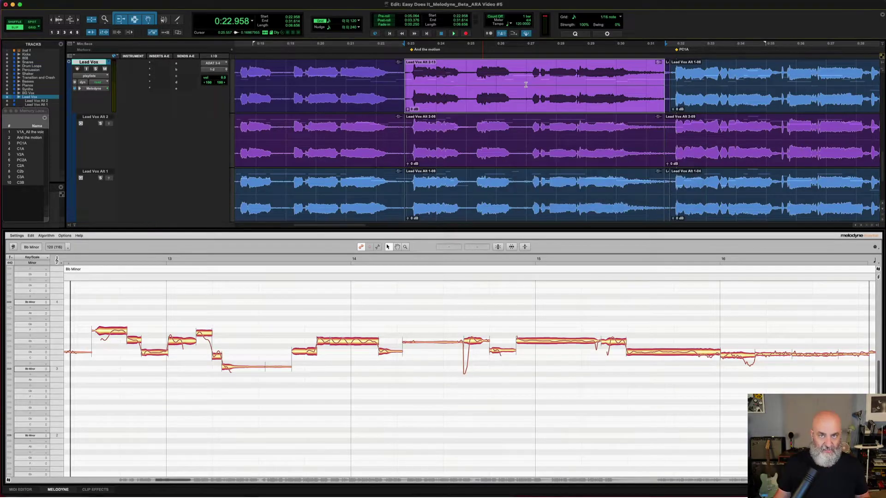
Zoom out to the whole session and add an empty 'Lead Vox.Comp' playlist to the lead vocal track
key(alt+a)
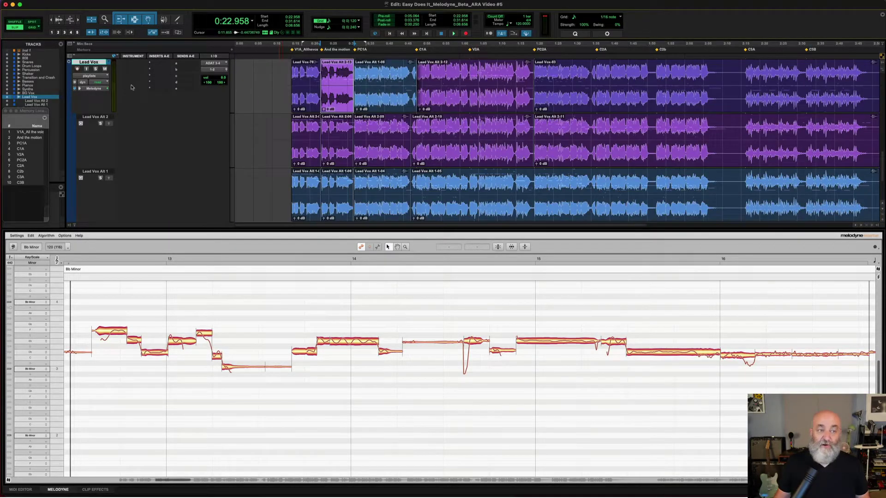
click(109, 63)
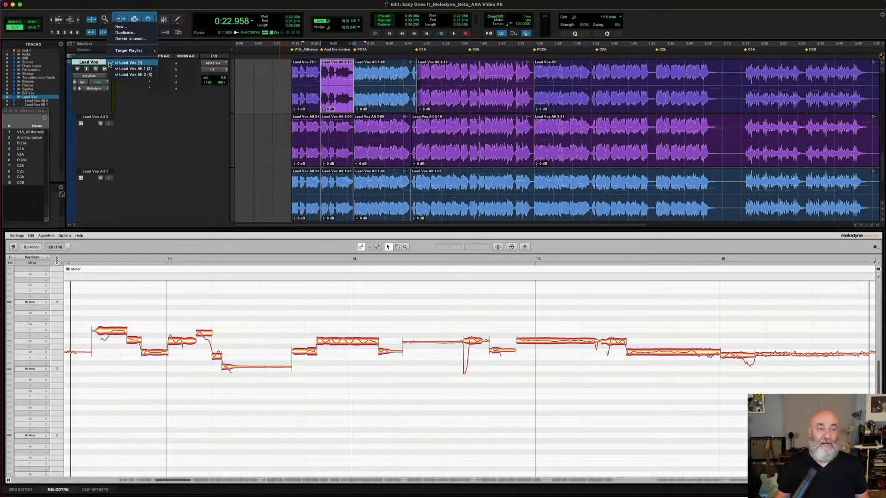
click(114, 26)
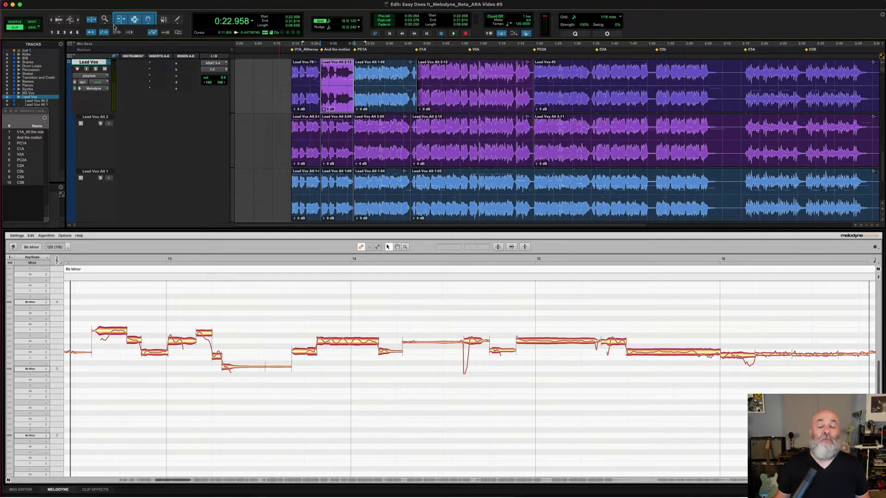
key(Right)
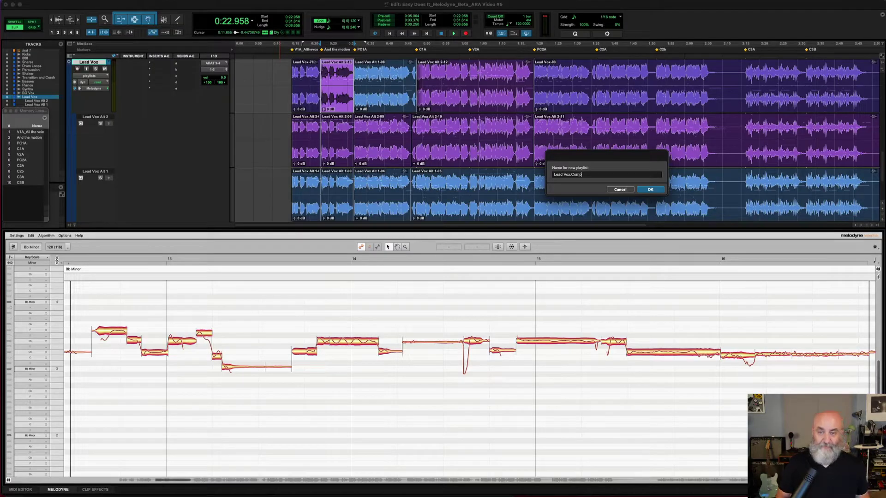
key(Return)
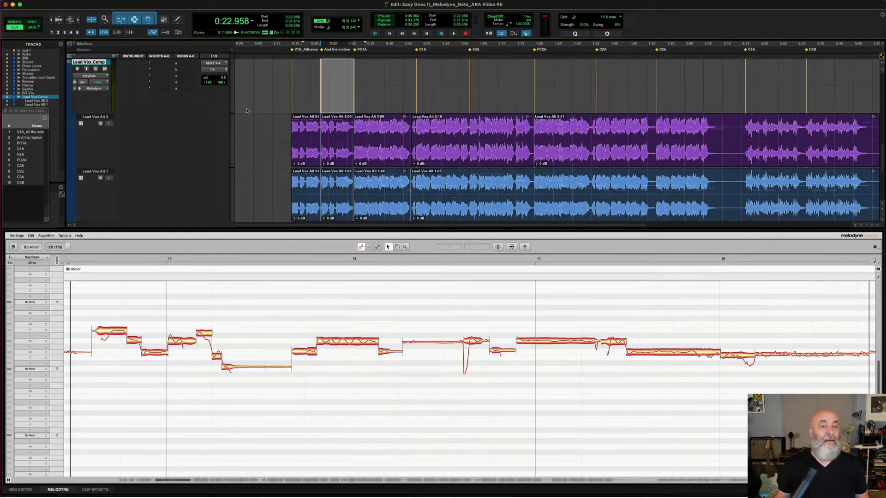
Select the opening Lead Vox Alt 2 section at 0:11.479, solo Alt 2 and audition it
click(278, 83)
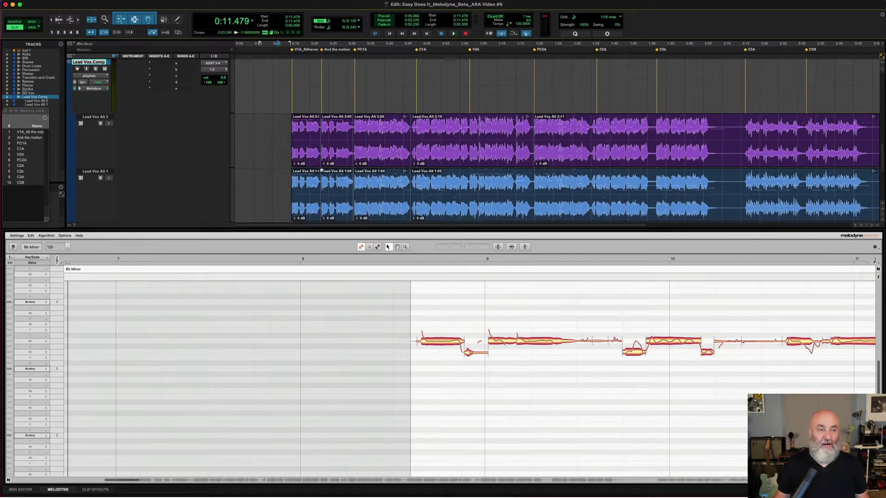
click(306, 162)
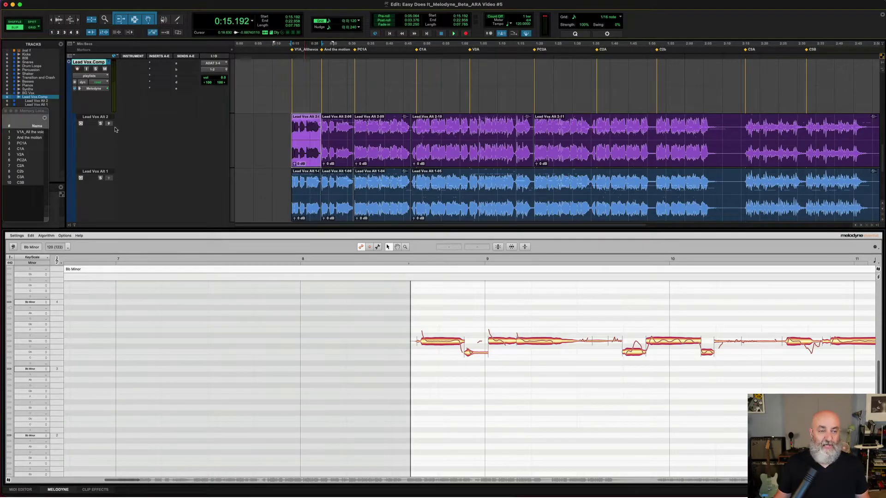
click(101, 124)
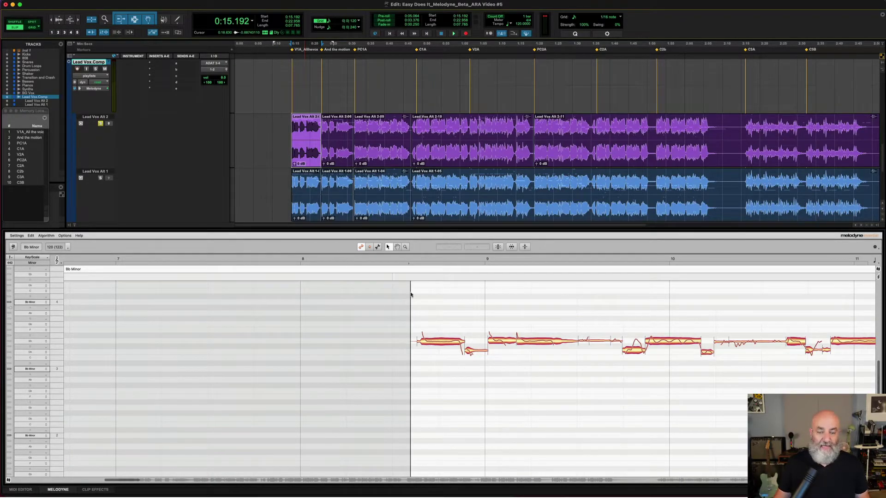
key(space)
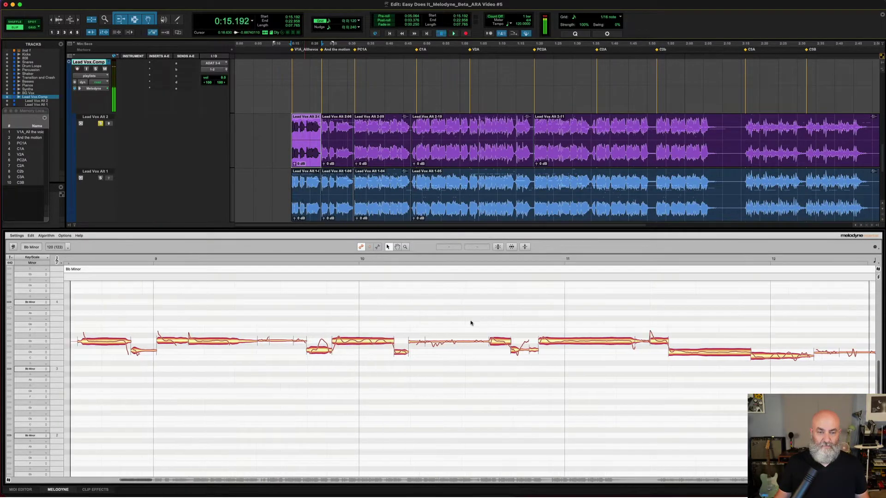
key(space)
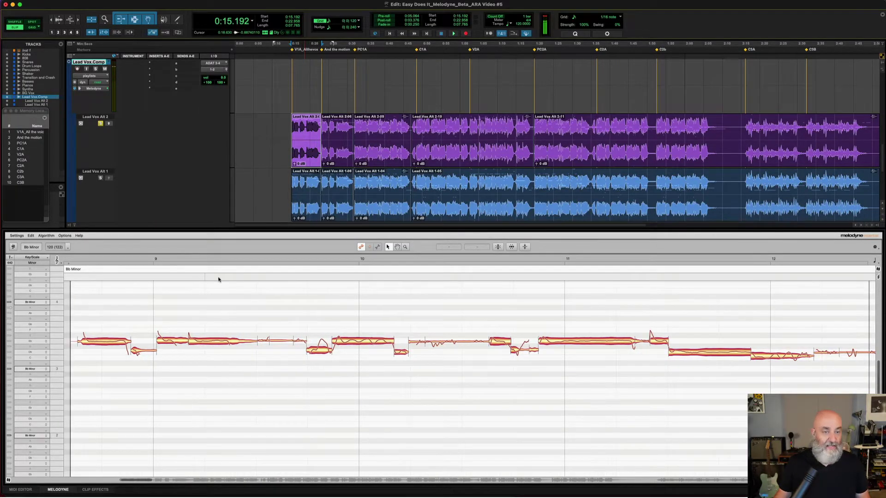
Check the section's notes in Melodyne, shorten the Eb 4 note, then promote the section into Lead Vox.Comp
click(105, 343)
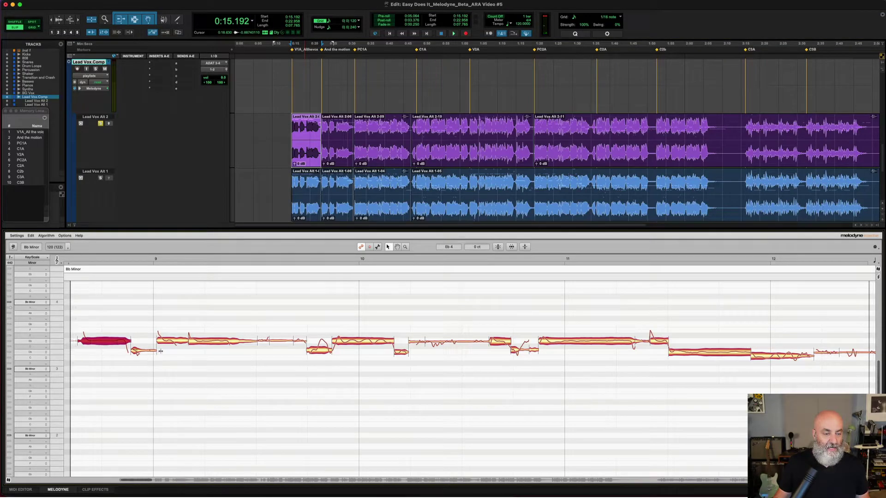
click(174, 343)
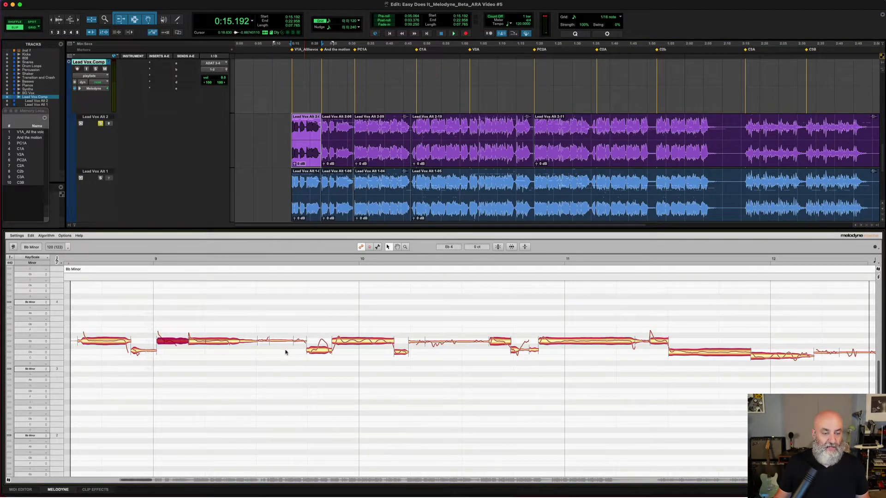
click(323, 352)
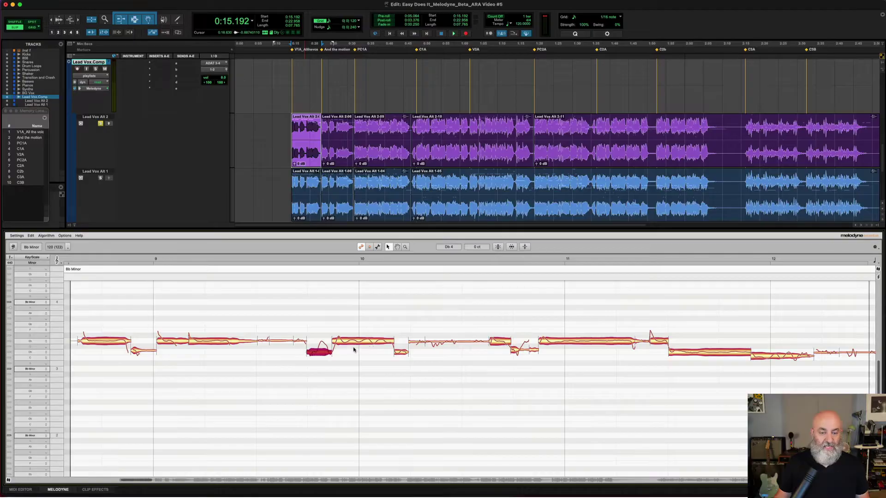
drag(394, 343, 384, 346)
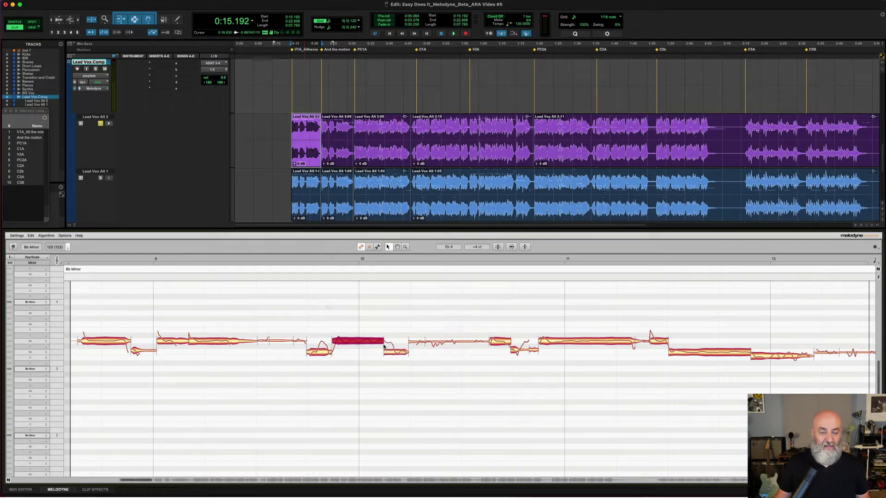
click(503, 343)
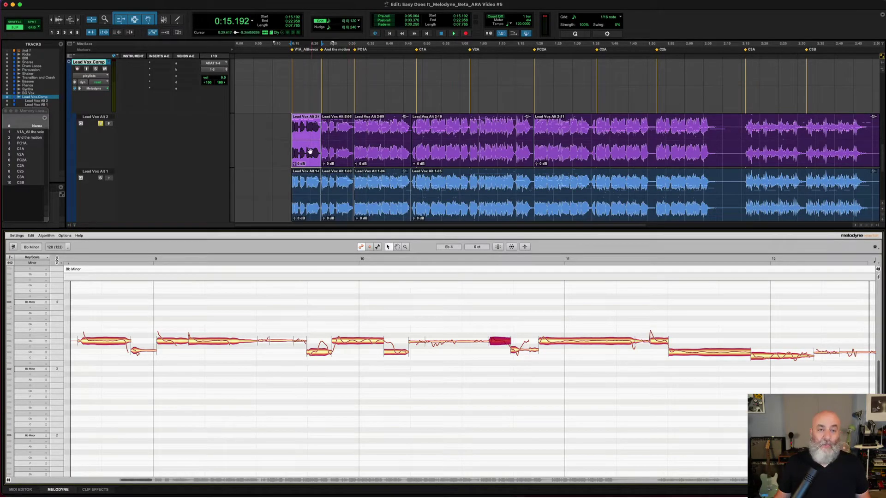
click(108, 124)
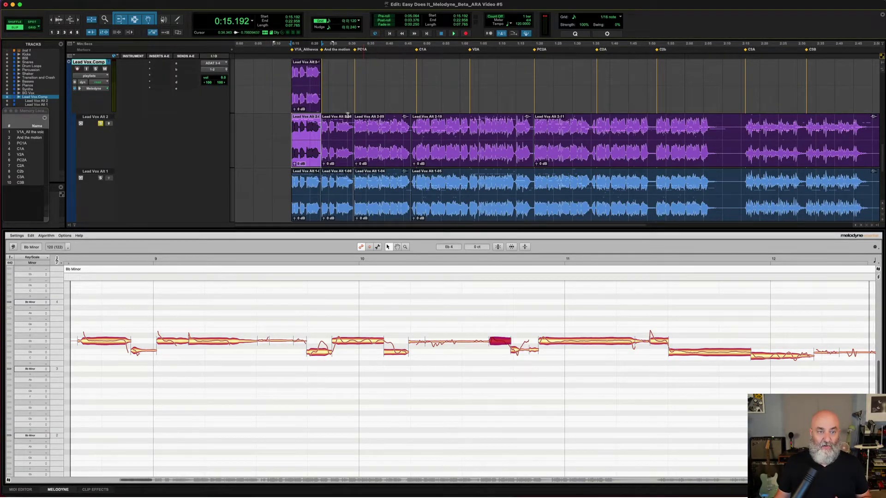
click(307, 220)
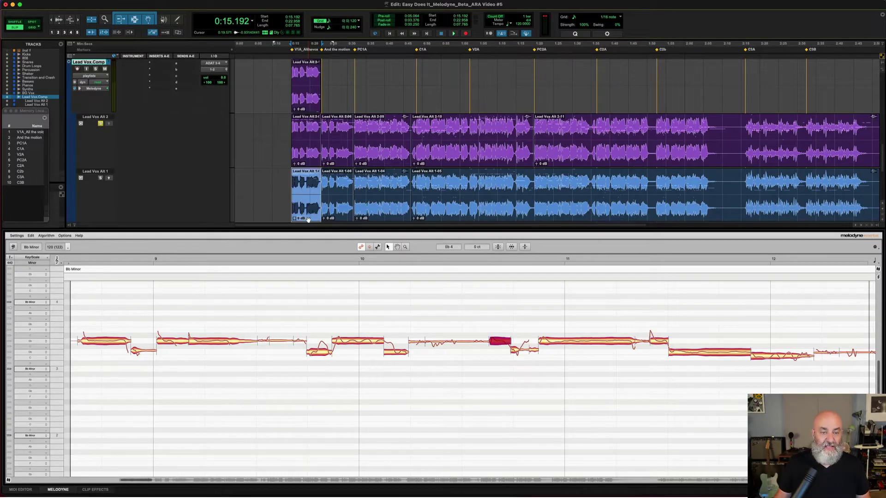
click(109, 178)
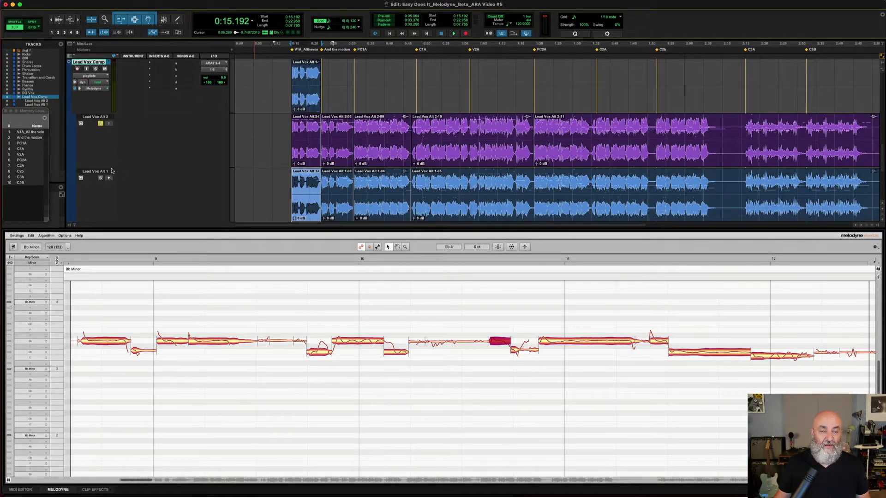
click(101, 178)
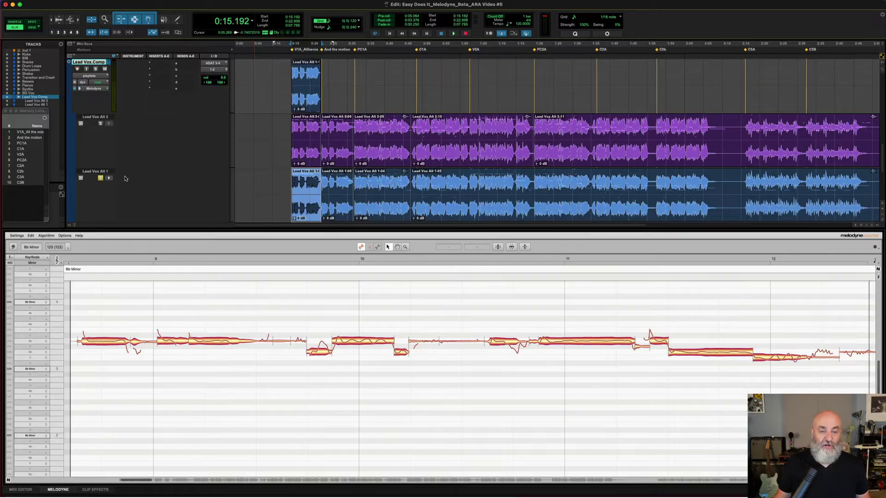
click(100, 124)
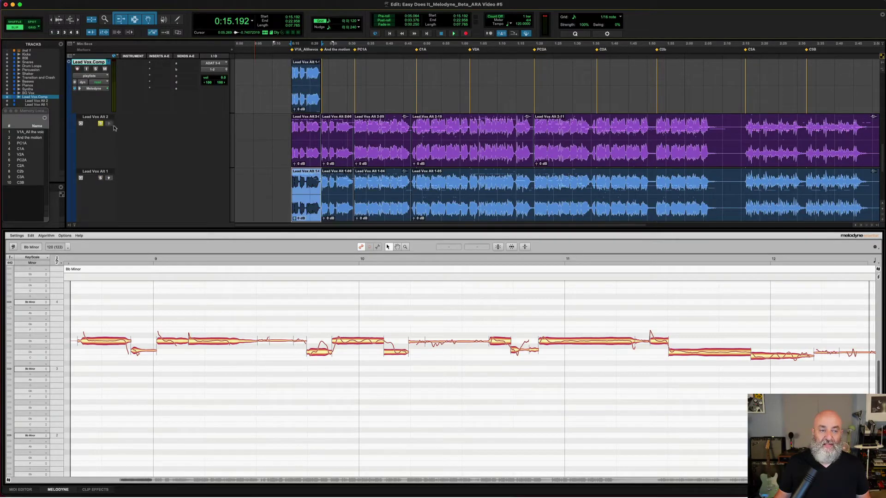
click(308, 151)
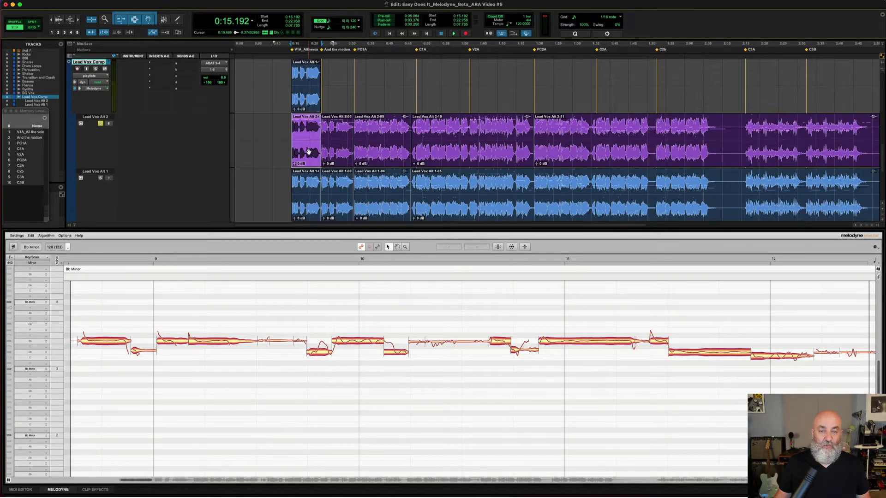
click(110, 124)
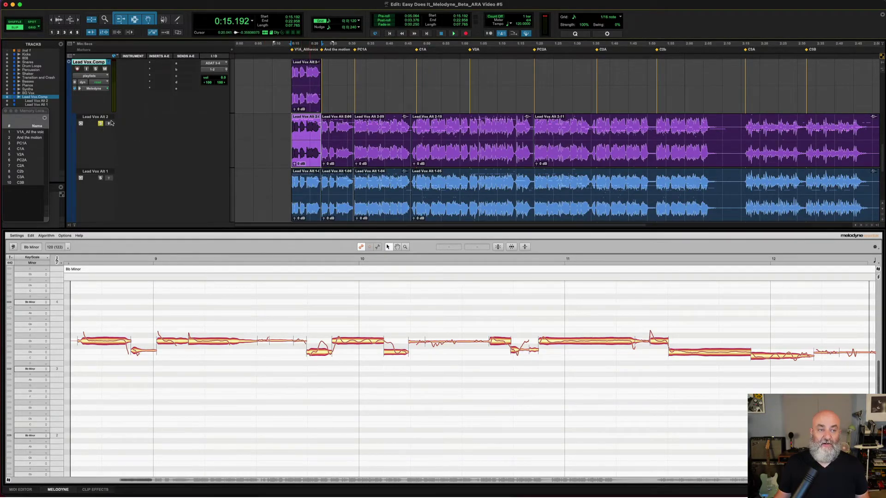
click(301, 104)
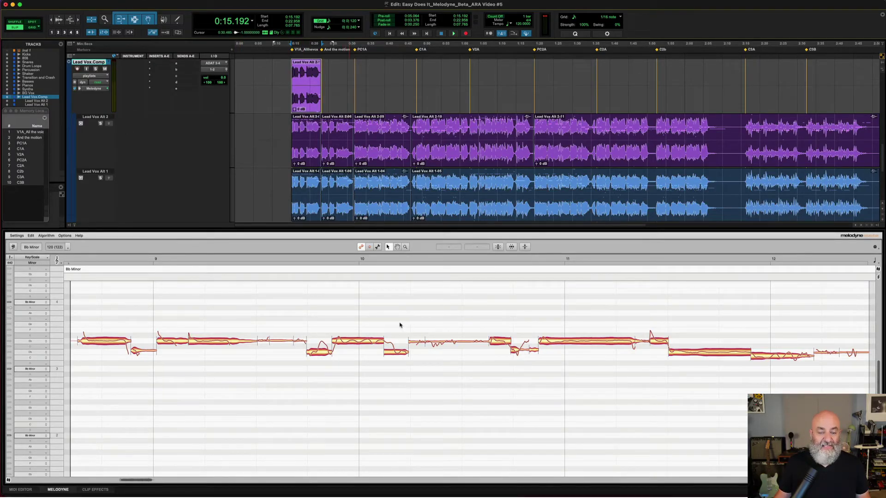